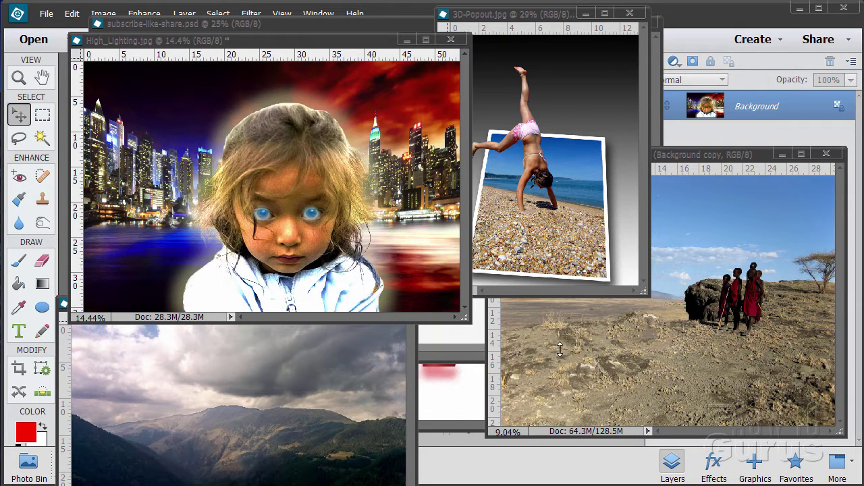
Minimize the High_Lighting, 3D-Popout, Tanzania children, mountains01, description and finished button images.
click(405, 39)
click(585, 12)
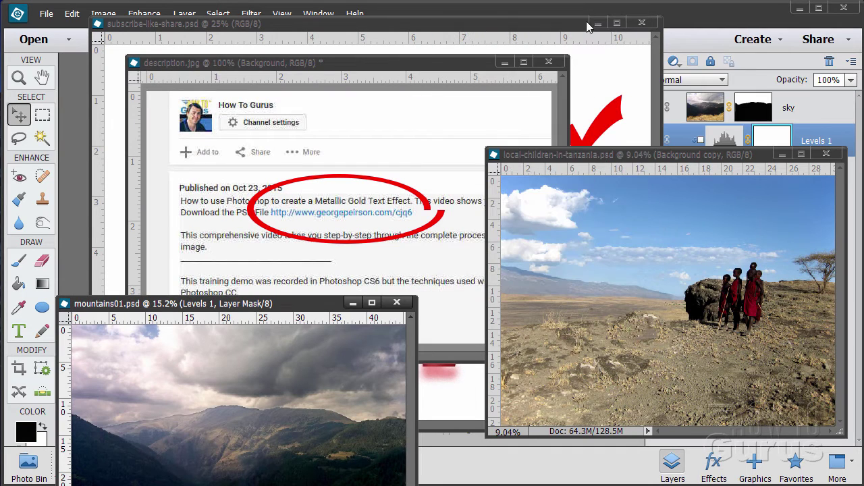
click(781, 156)
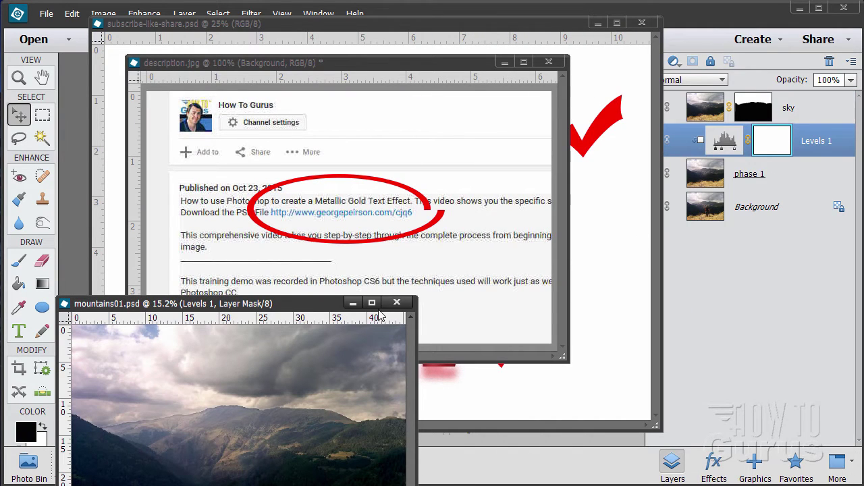
click(352, 303)
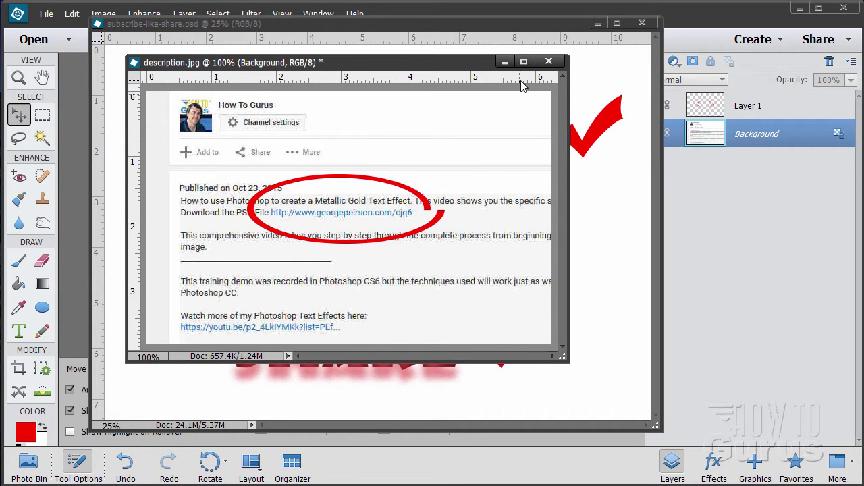
click(527, 49)
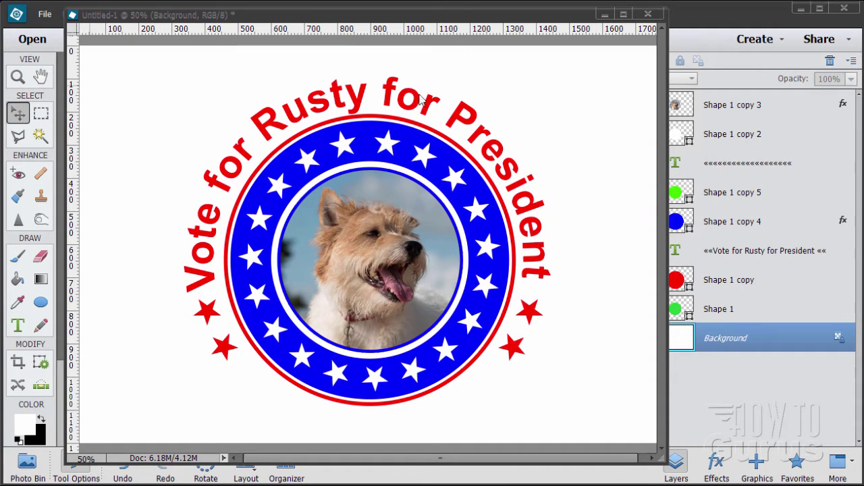
click(605, 14)
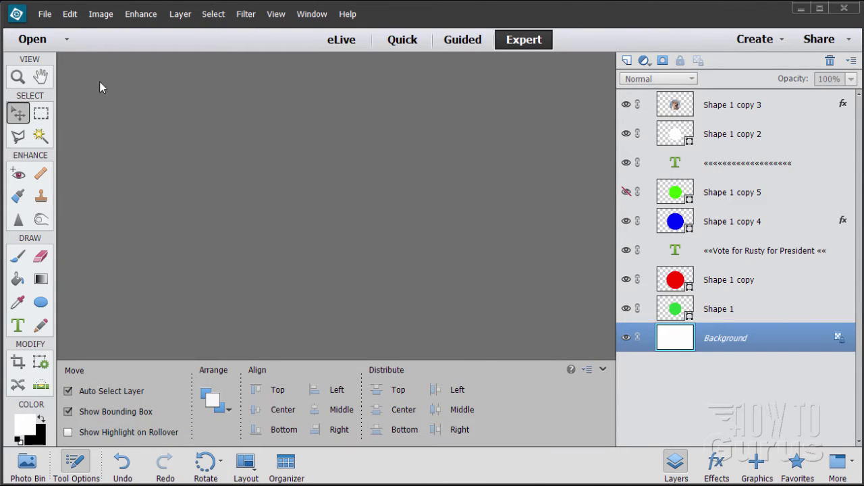
Create a new blank white 6 × 4 inch document at 300 ppi.
click(44, 14)
mouse_move(55, 30)
click(223, 35)
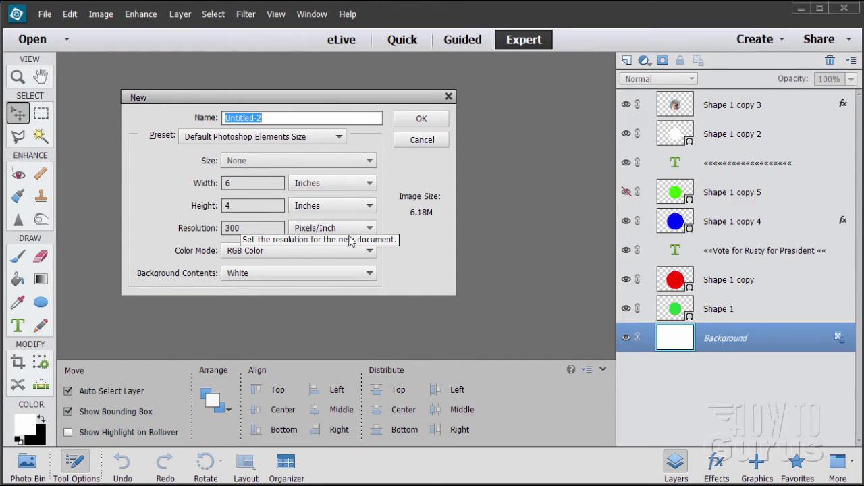
click(422, 140)
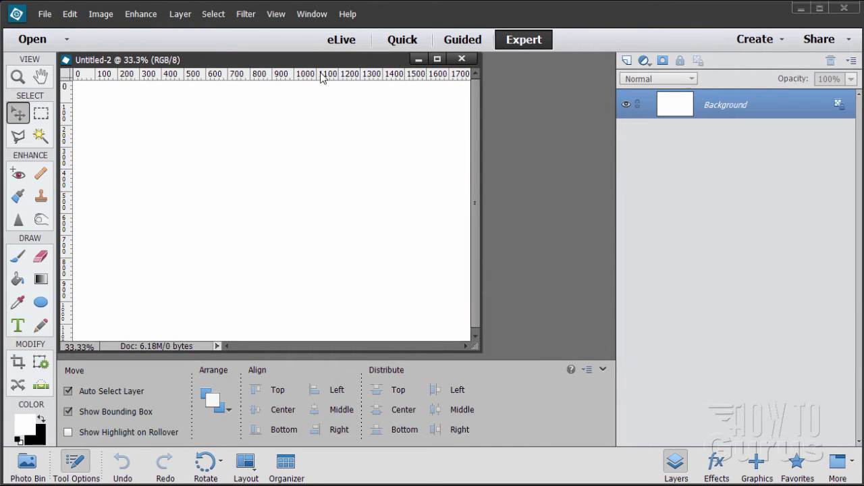
Enlarge the document window and drop vertical and horizontal guides crossing at the canvas centre.
drag(305, 62, 351, 49)
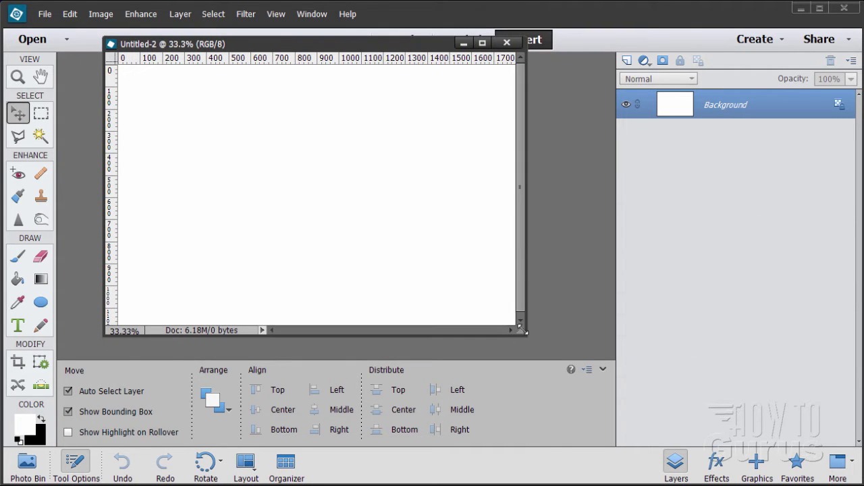
drag(525, 334, 594, 412)
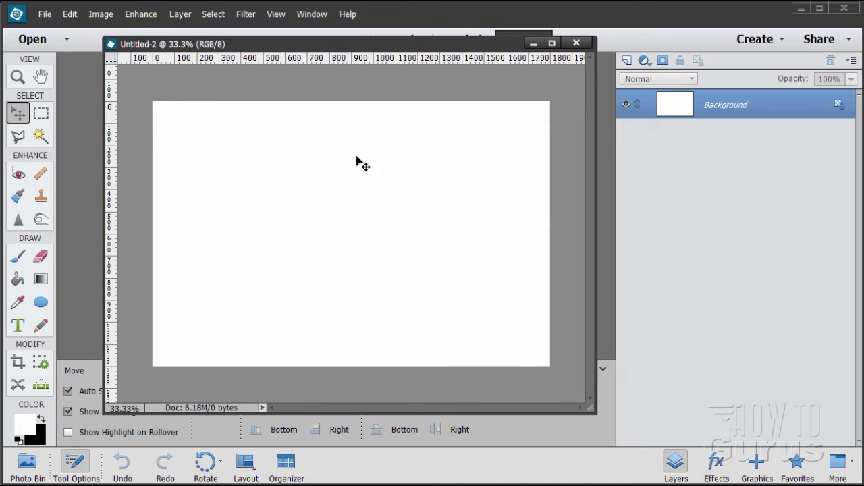
drag(351, 51, 356, 53)
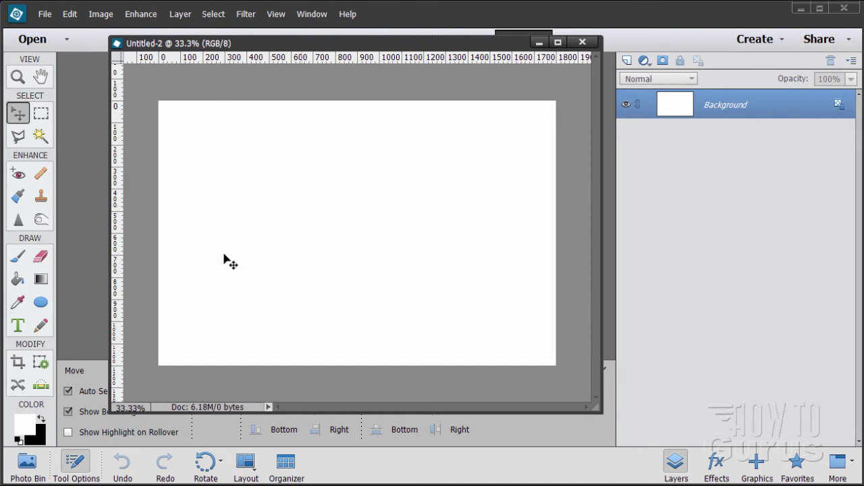
drag(118, 240, 357, 250)
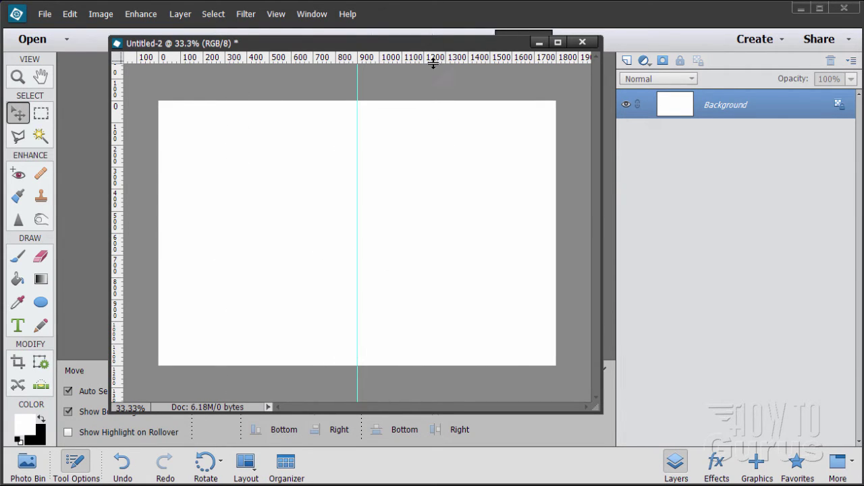
drag(429, 60, 439, 231)
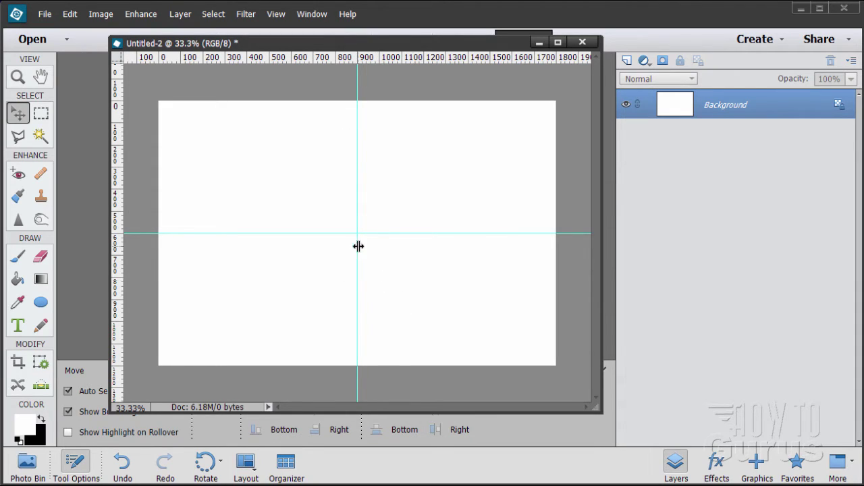
Set the Ellipse tool to draw a perfect circle.
click(45, 304)
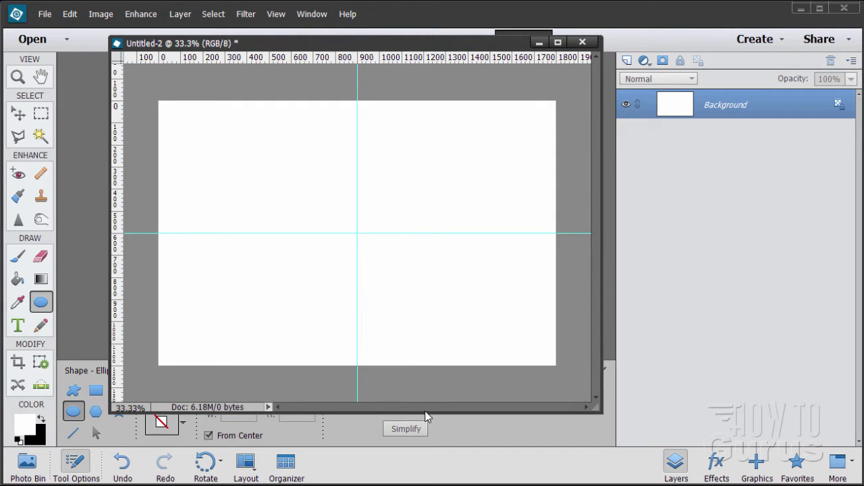
drag(427, 412, 433, 356)
click(244, 391)
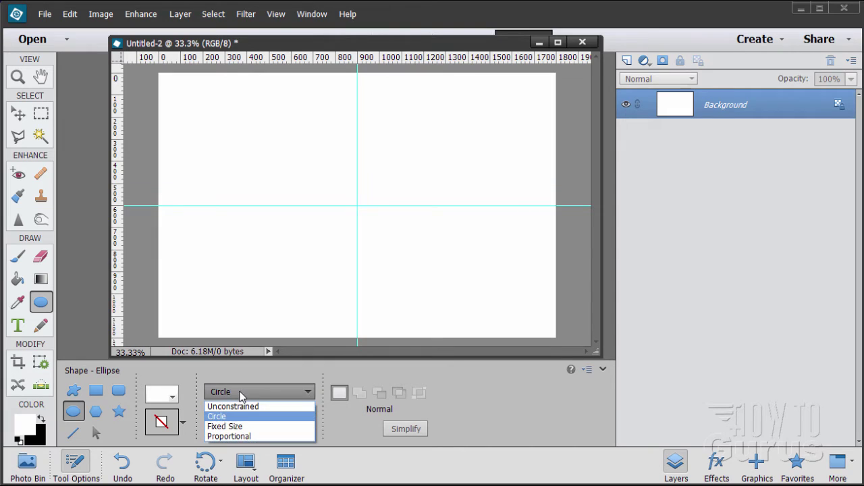
click(231, 417)
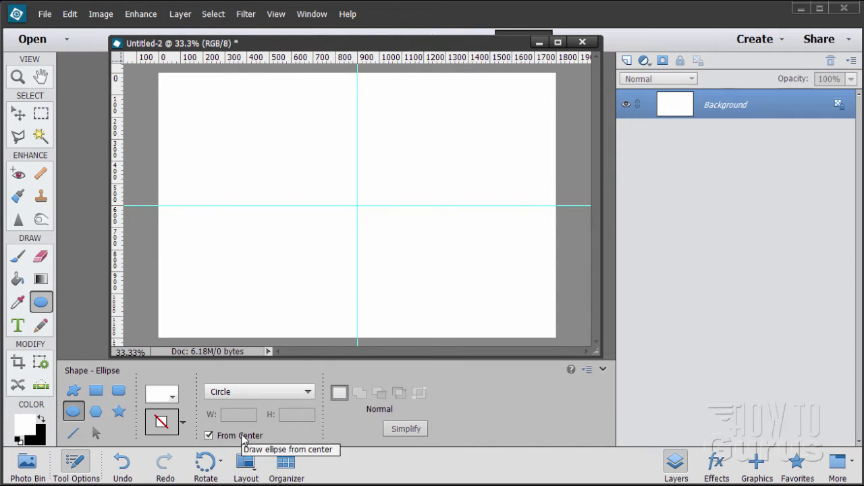
Draw a sky-blue circle about 952 px wide outward from the guide intersection.
click(156, 400)
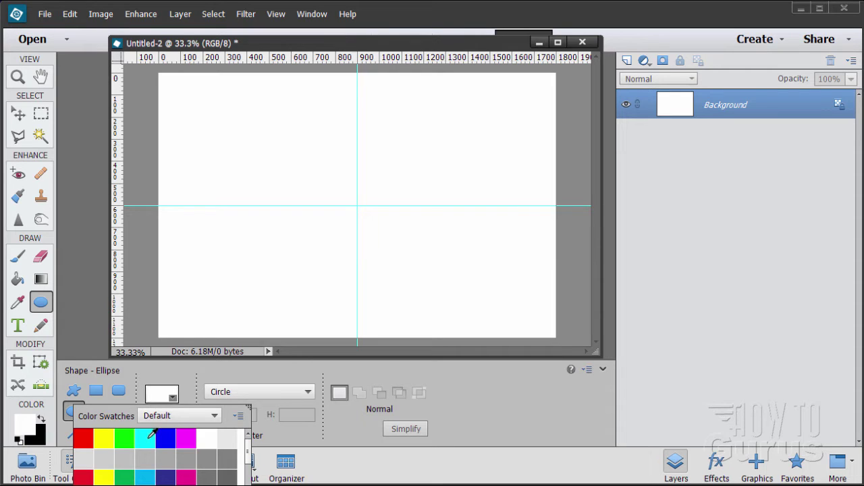
click(144, 476)
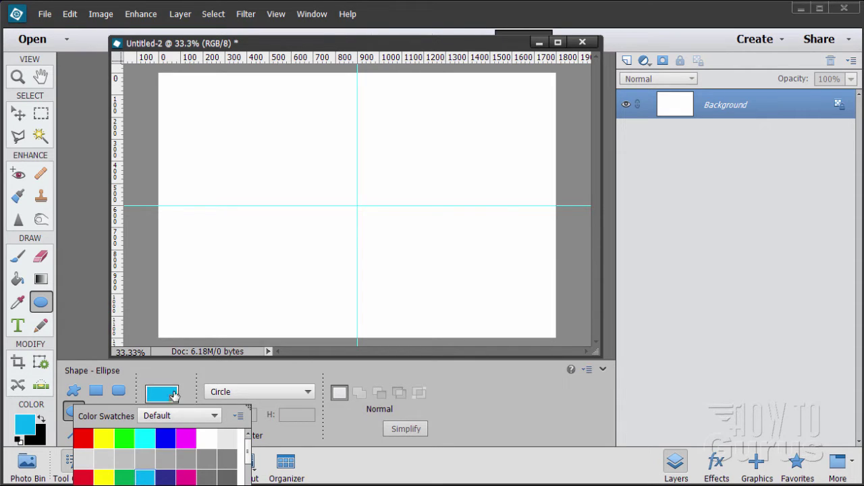
click(162, 397)
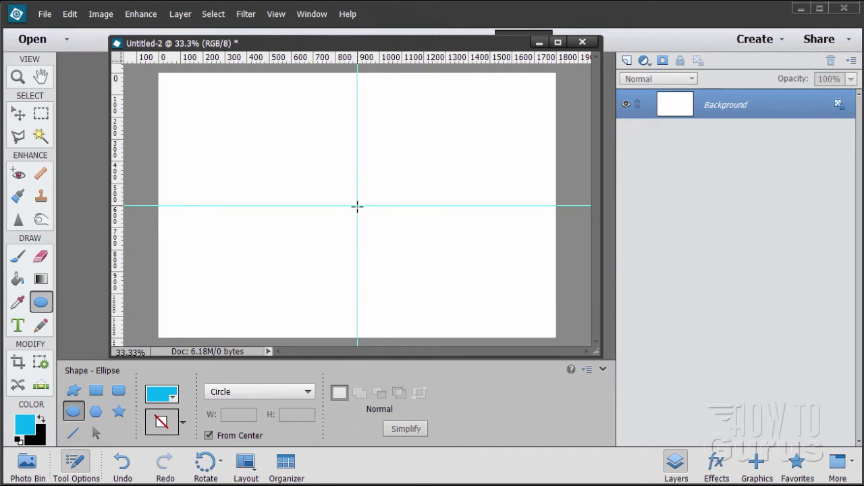
drag(357, 206, 420, 282)
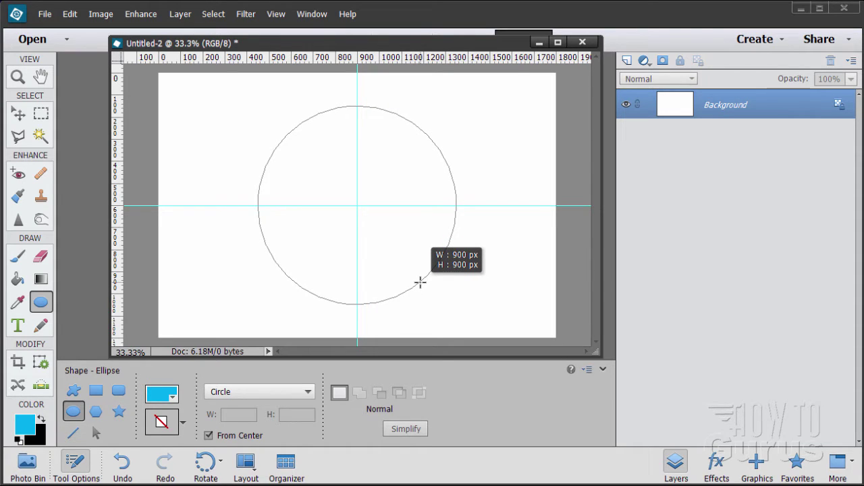
drag(420, 282, 422, 287)
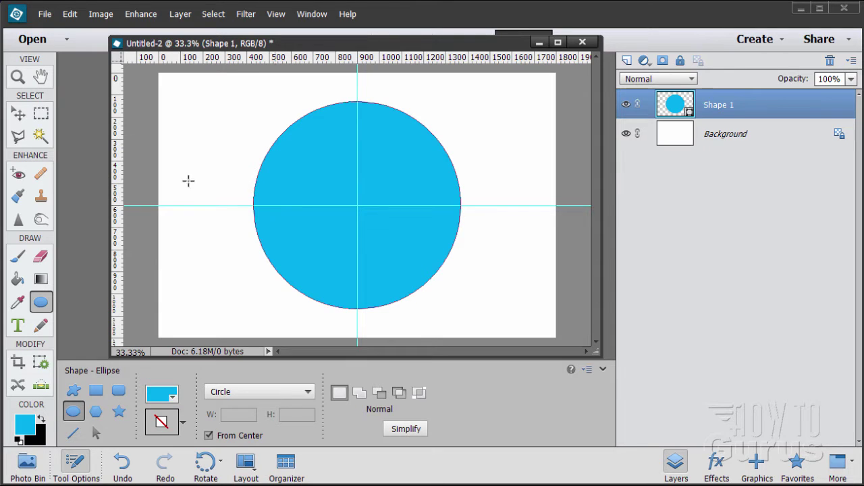
Set the Horizontal Type tool to red text at 30 pt.
click(18, 327)
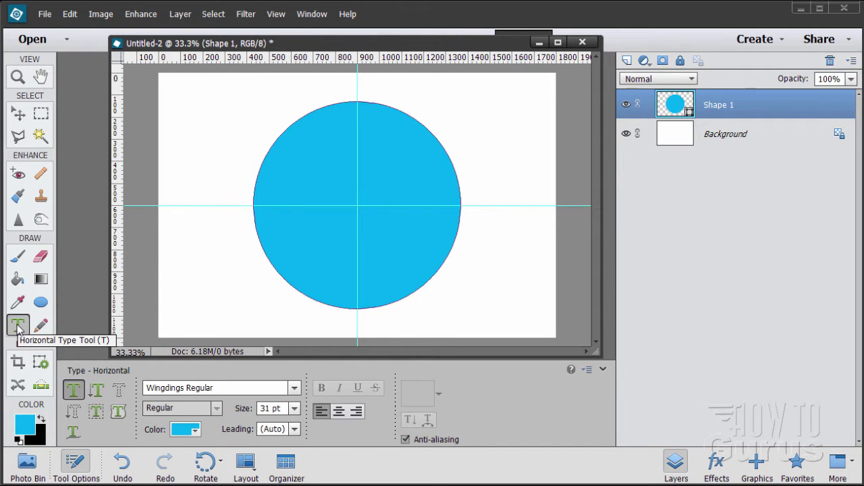
click(181, 429)
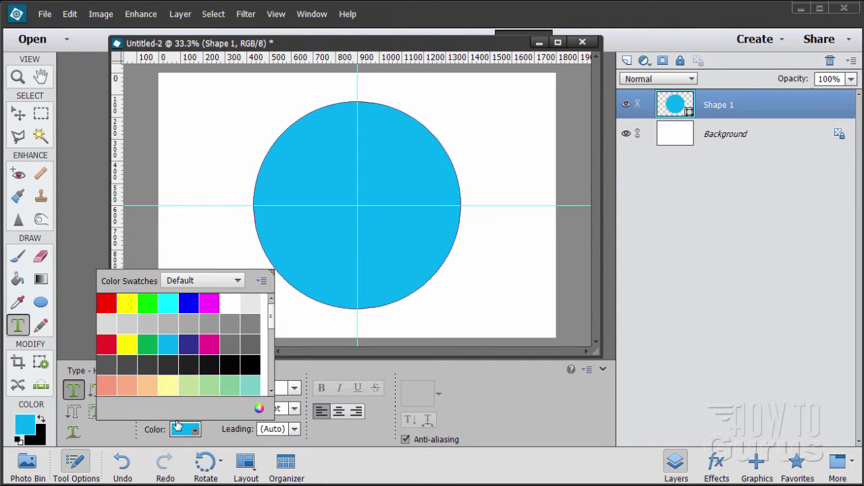
click(107, 304)
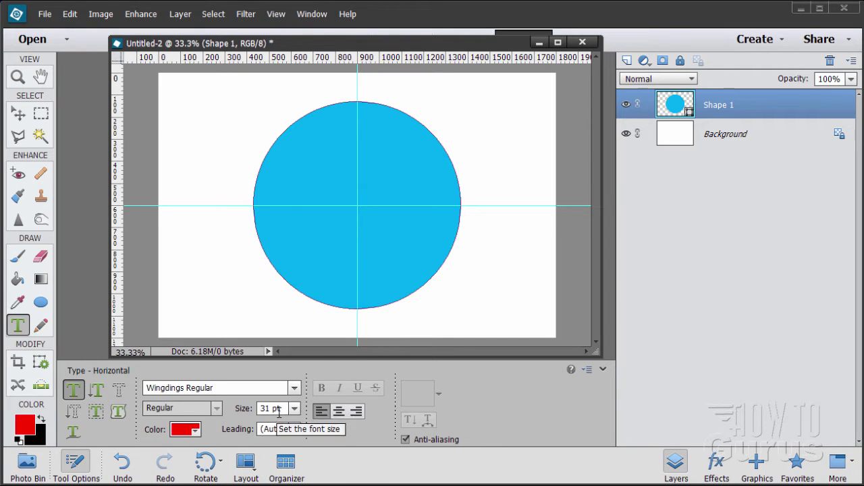
click(282, 411)
text(30)
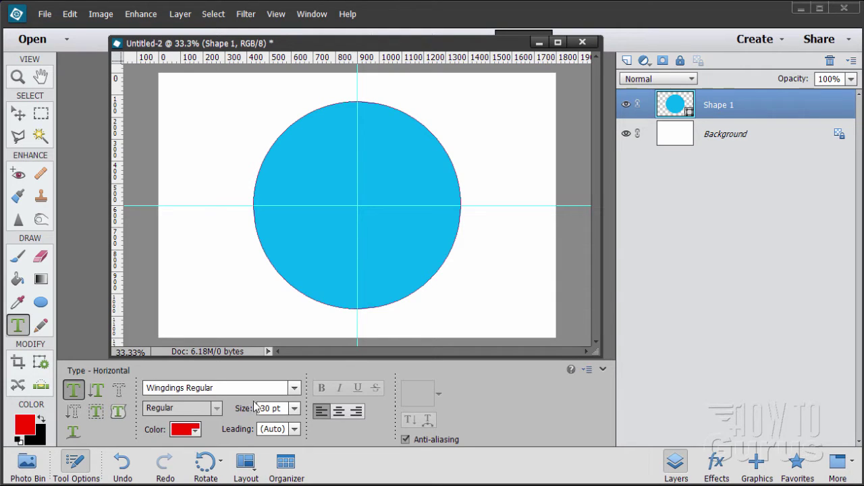
Choose Arial Bold from the font list.
click(295, 388)
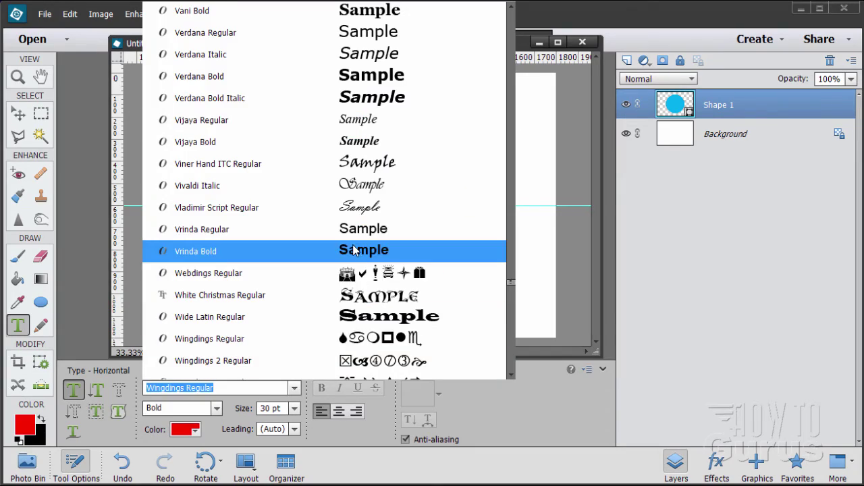
scroll(352, 250, up, 20)
scroll(352, 250, up, 20)
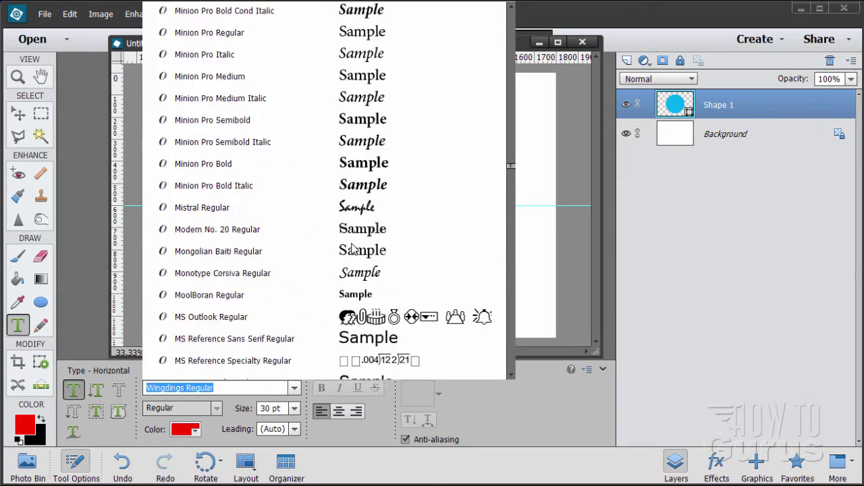
scroll(352, 250, up, 20)
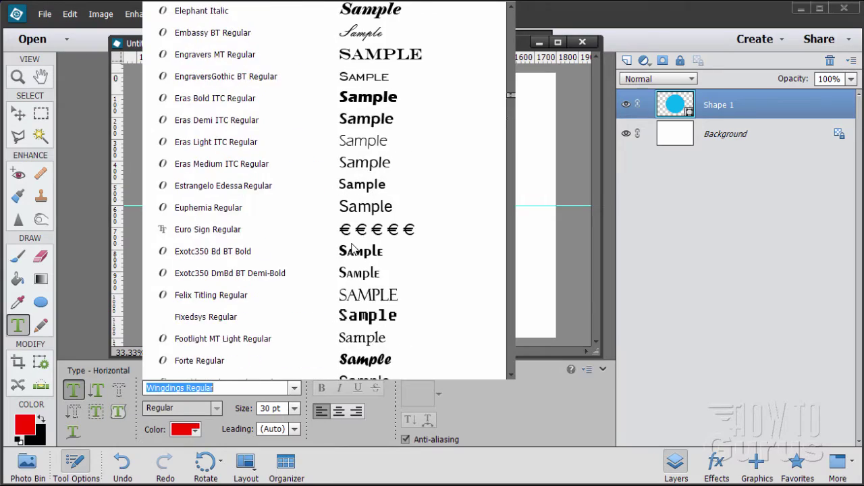
scroll(352, 250, up, 20)
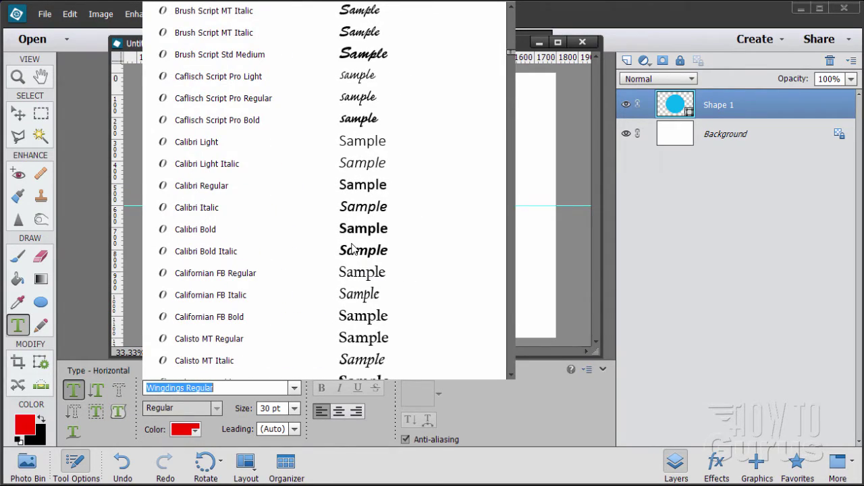
scroll(282, 293, up, 1)
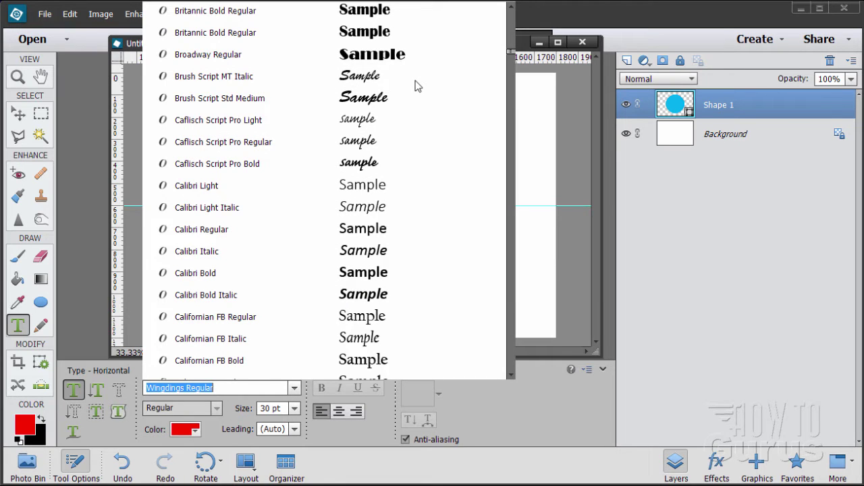
scroll(416, 85, up, 20)
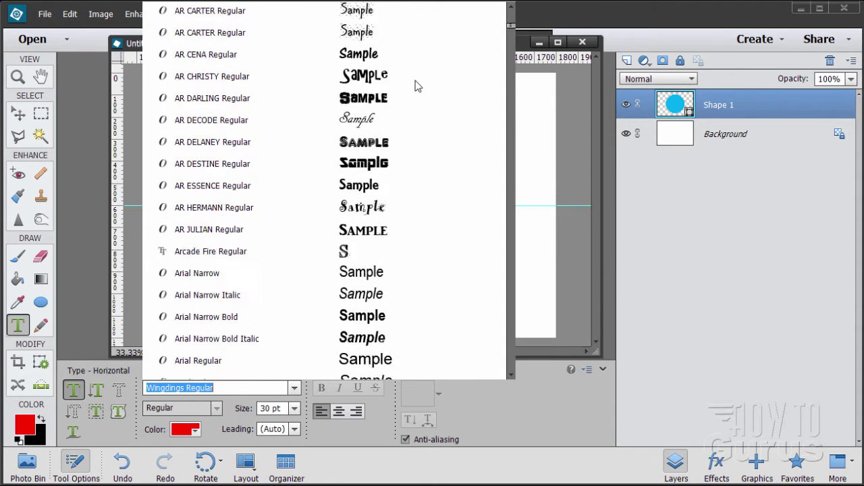
scroll(415, 85, down, 7)
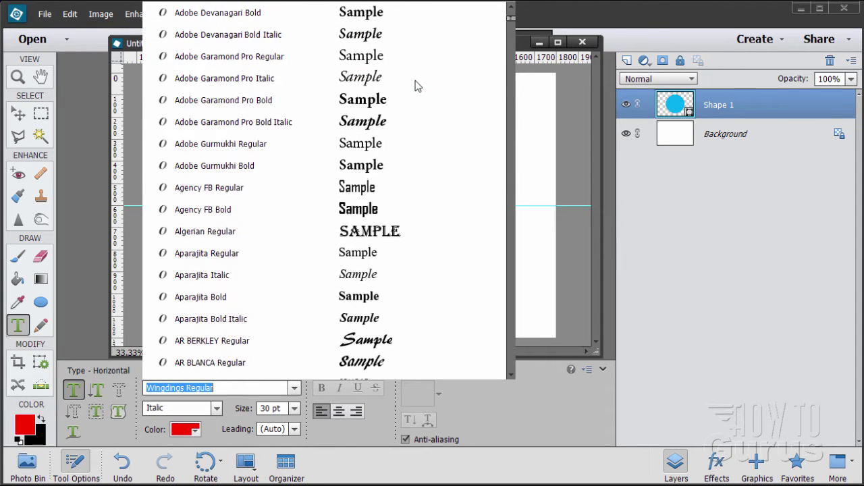
scroll(415, 86, down, 5)
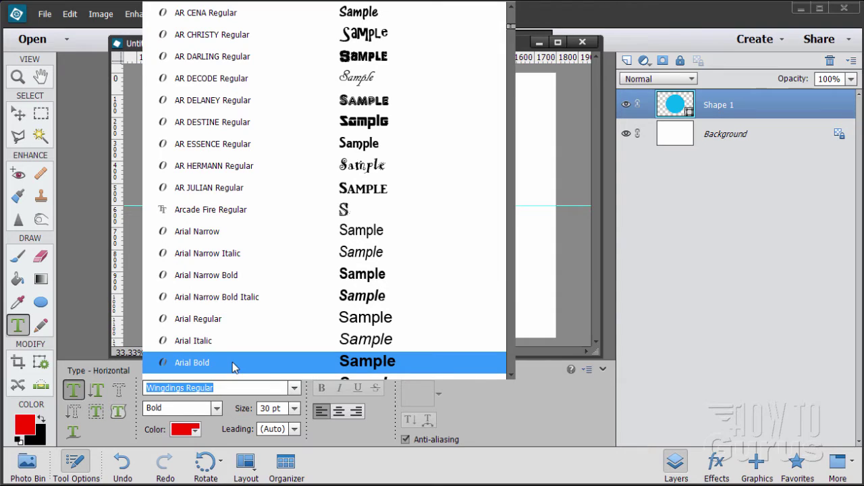
click(235, 365)
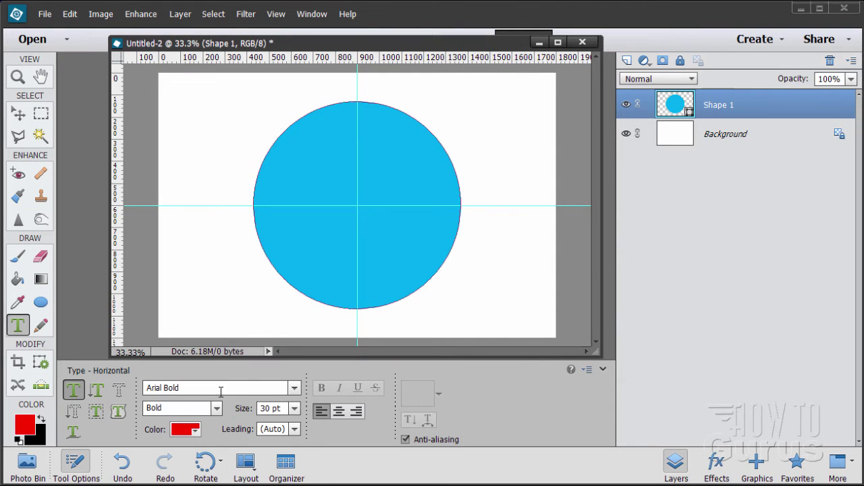
Type centred 'Vote for Rusty for President' along the circle's top edge and commit it.
click(339, 412)
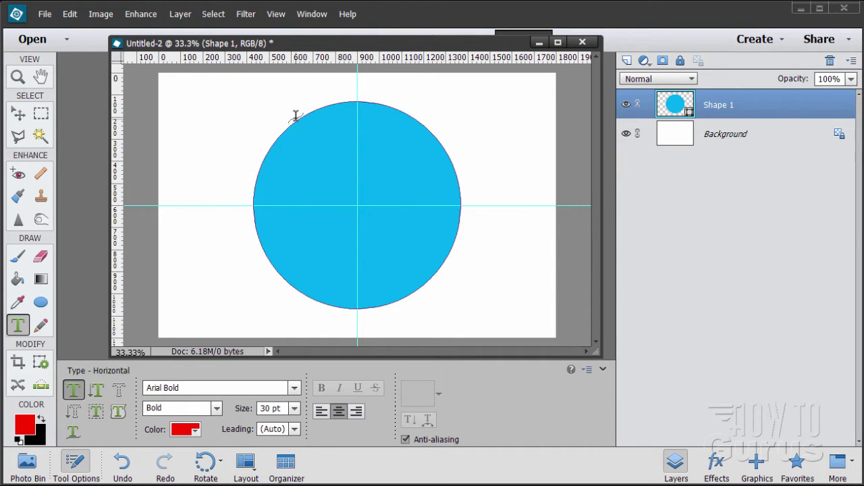
click(357, 98)
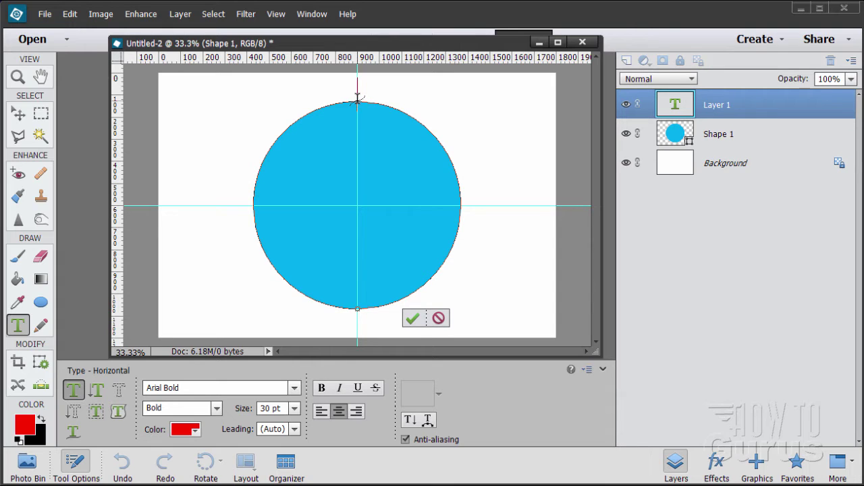
text(Vote for)
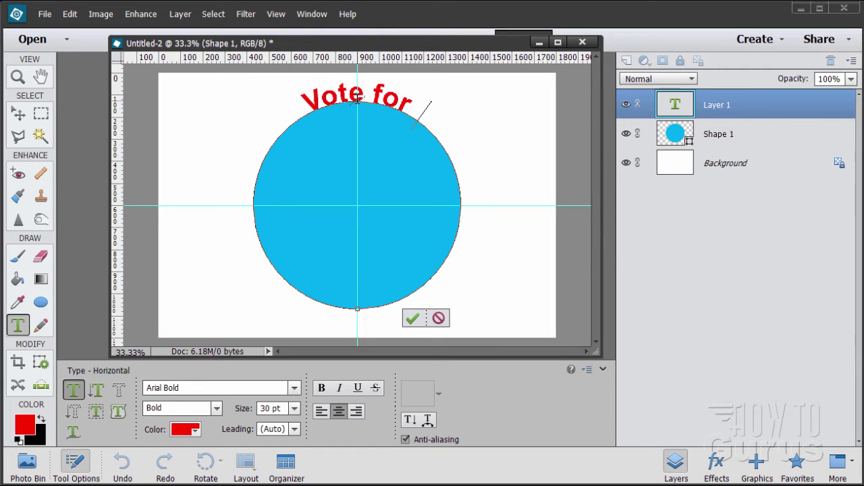
text( Rusty for Pr)
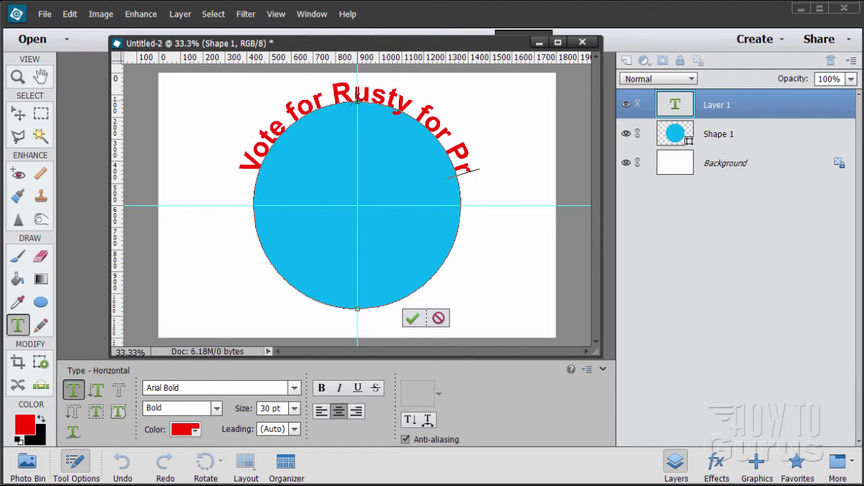
text(esident)
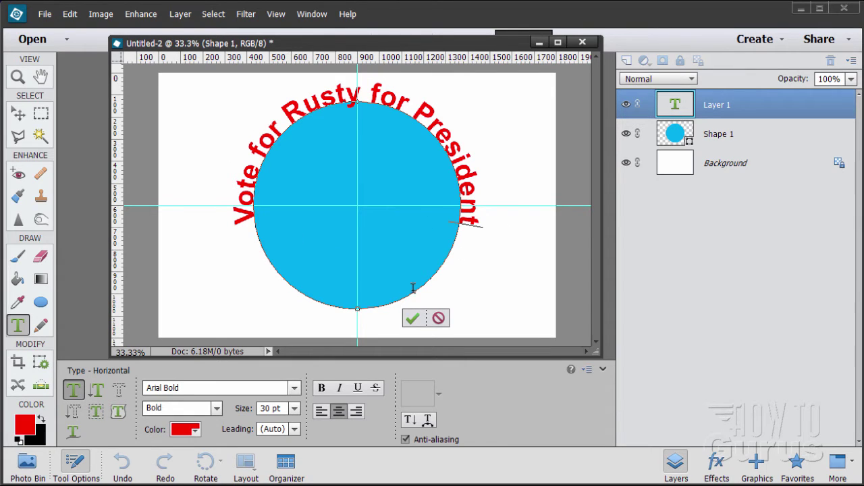
click(414, 319)
key(v)
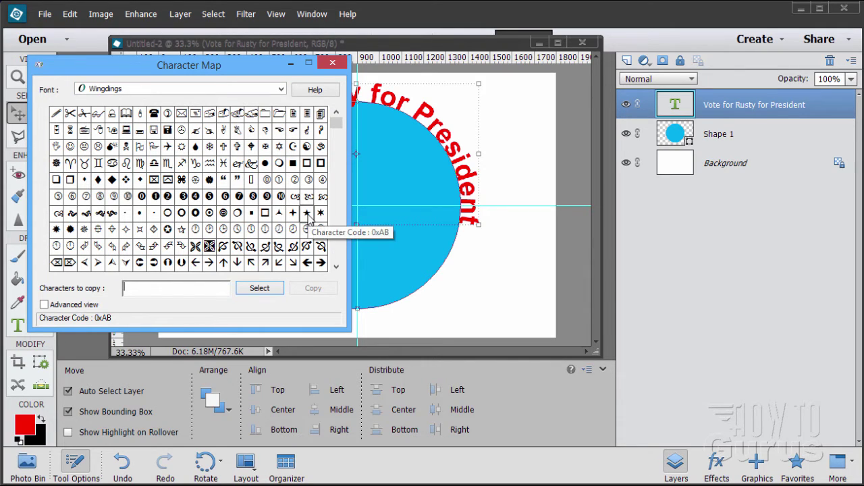
click(281, 89)
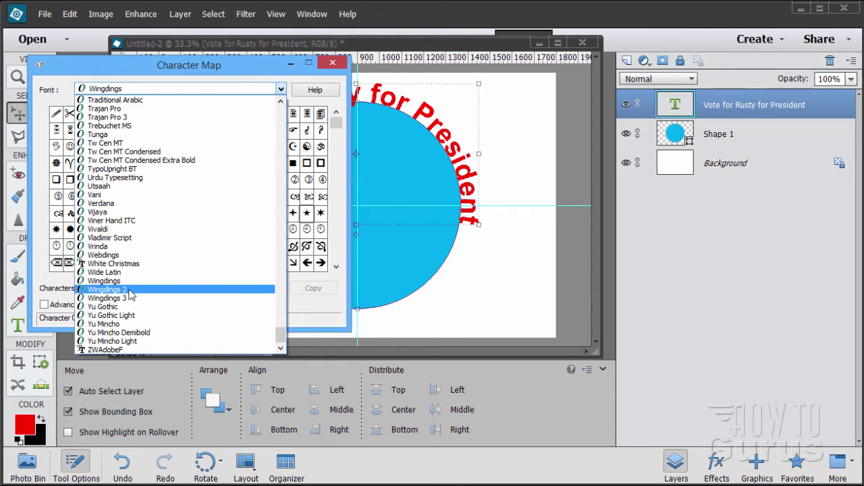
click(236, 73)
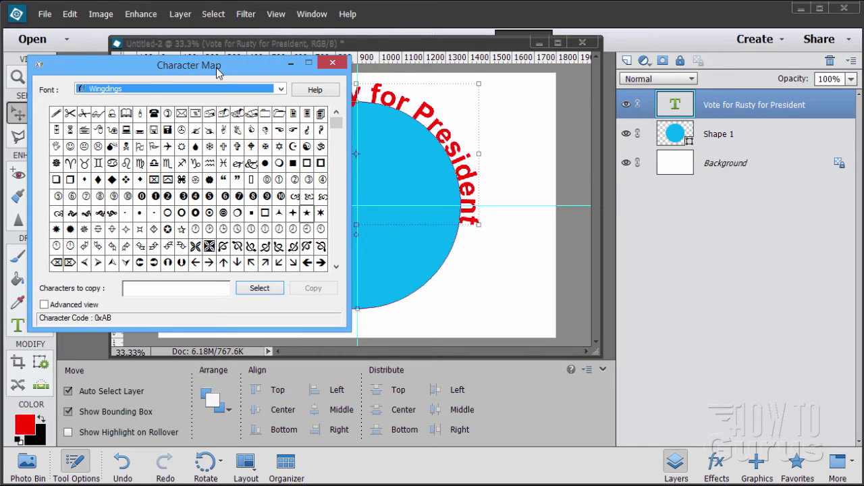
click(289, 63)
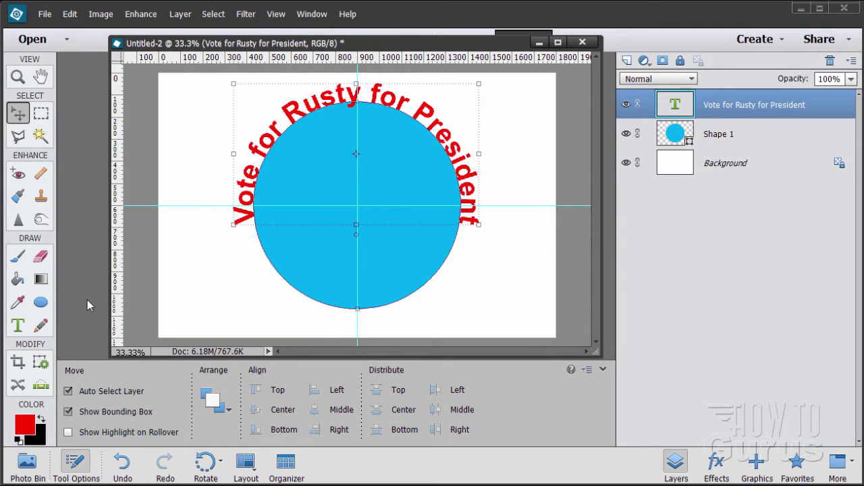
Launch Character Map from All Programs > Windows Accessories > System Tools.
key(super)
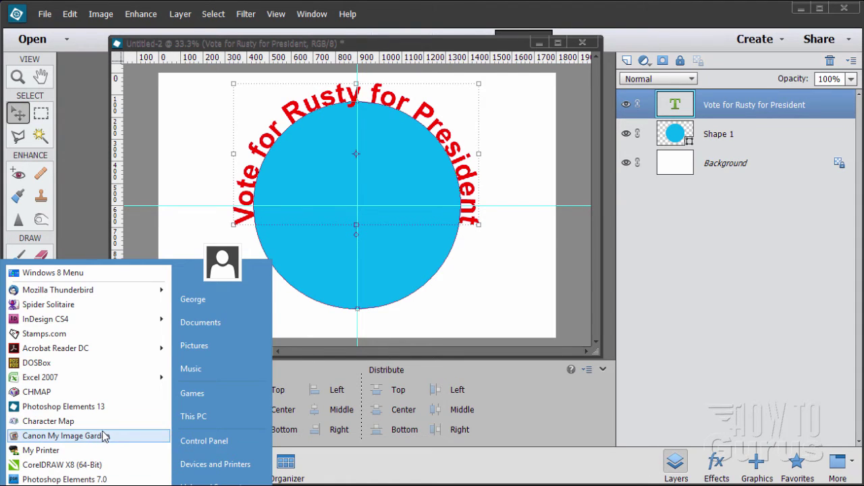
key(Escape)
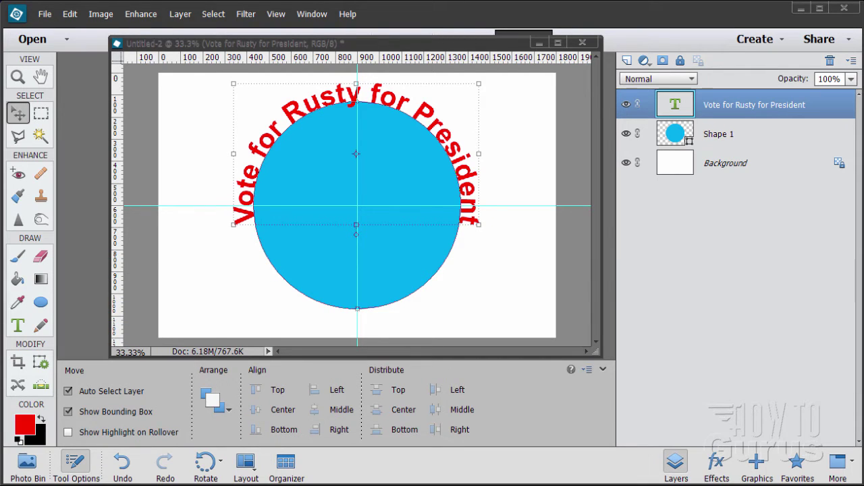
key(super)
key(Up)
key(Return)
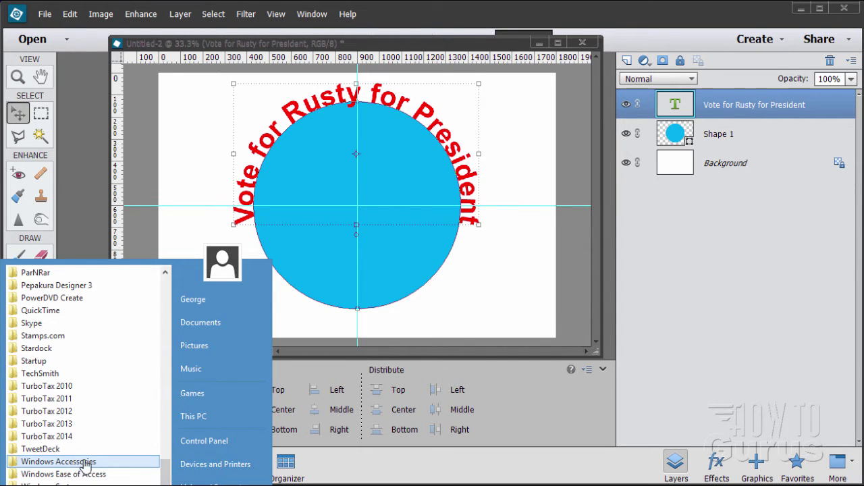
click(48, 462)
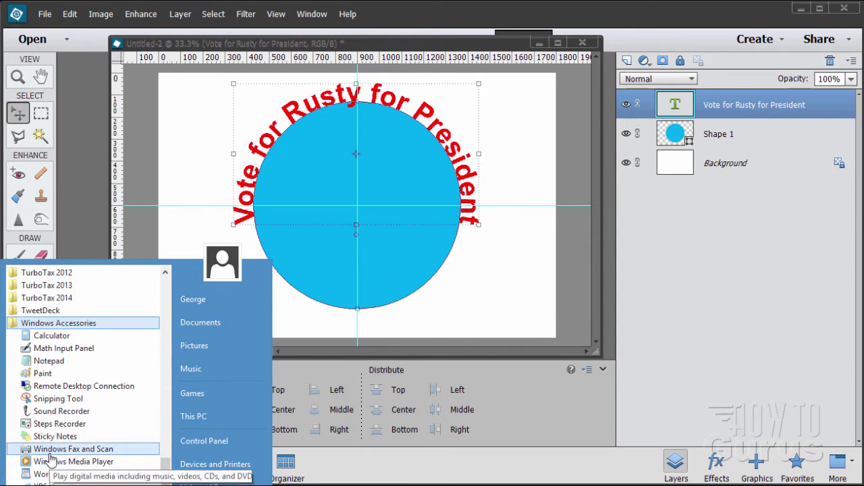
scroll(67, 368, down, 1)
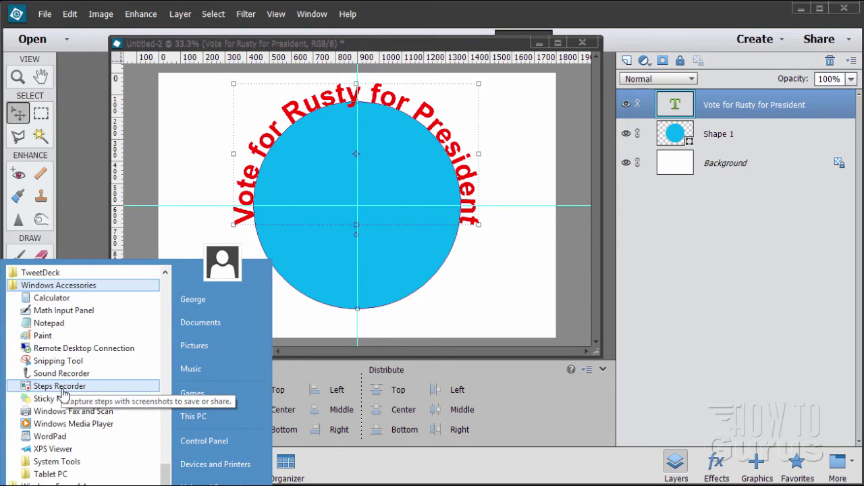
click(54, 463)
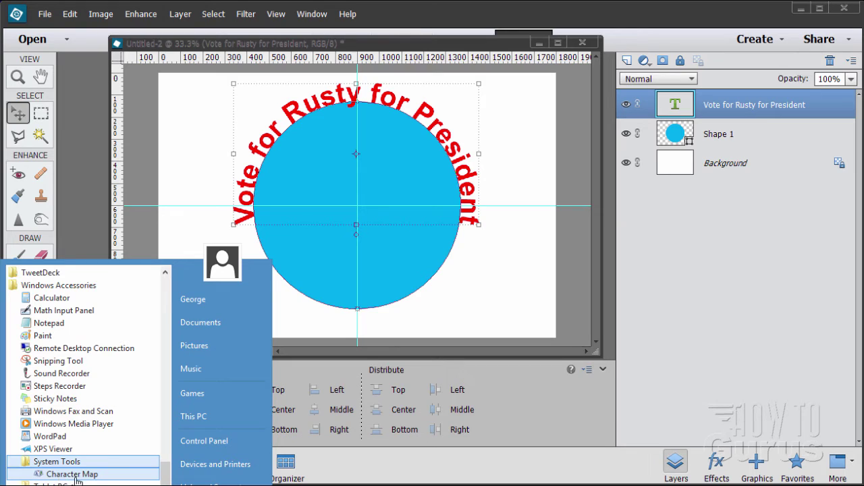
click(73, 475)
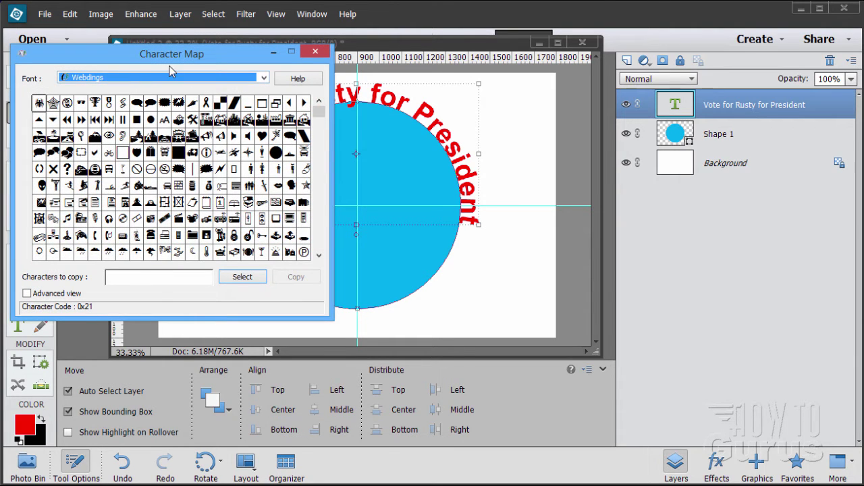
Copy the Wingdings star glyph (0xAB) in Character Map and minimize it.
click(264, 79)
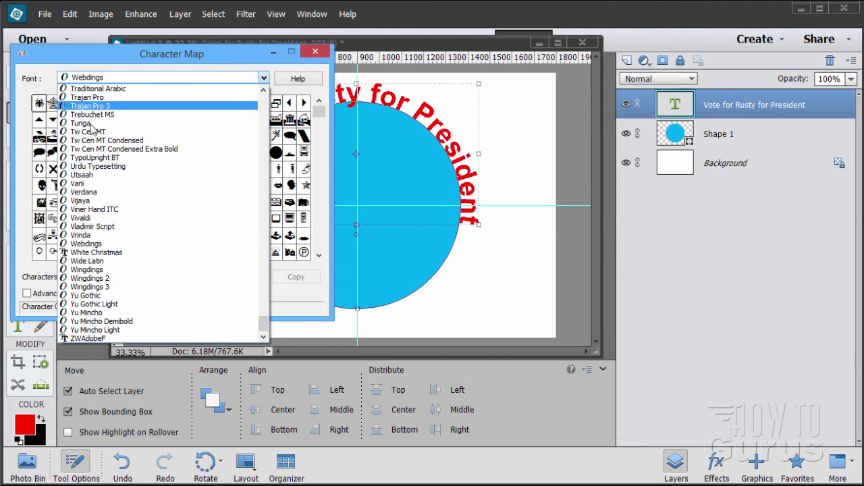
click(87, 270)
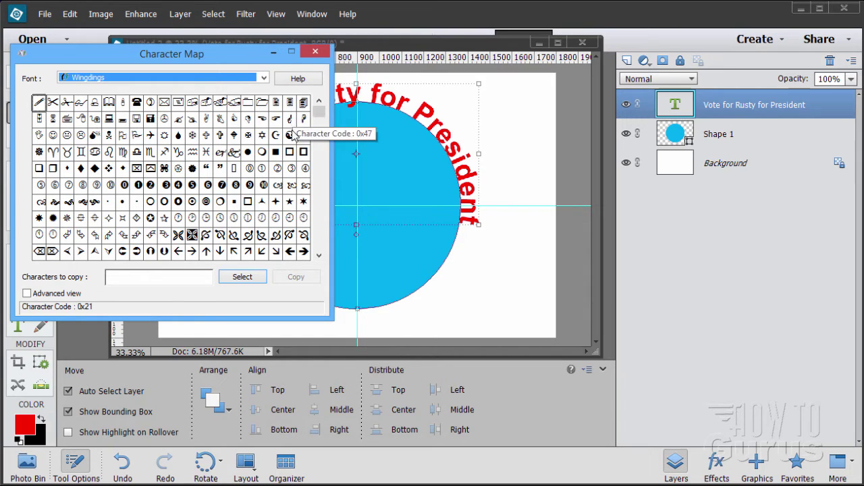
double_click(289, 201)
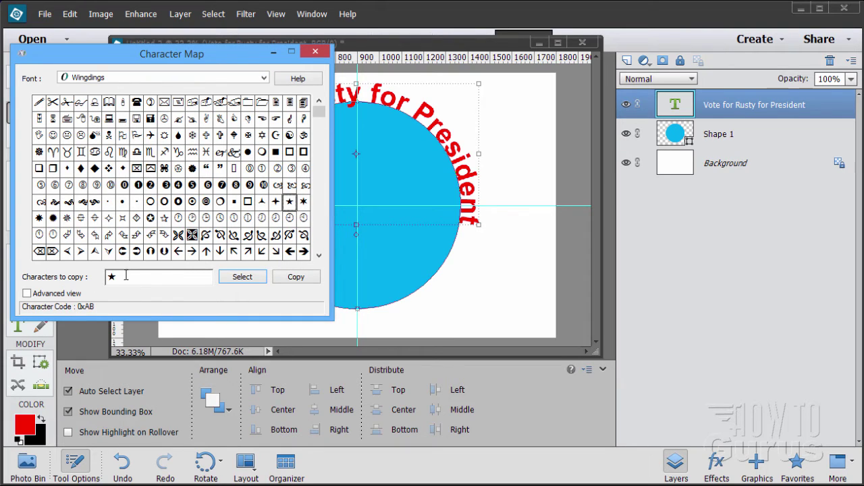
click(292, 279)
click(274, 52)
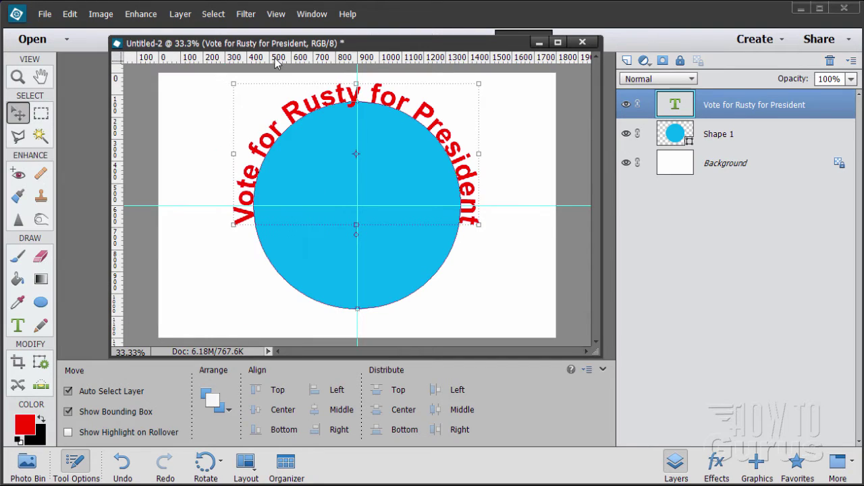
Paste the copied symbol at the start of the curved slogan, before 'Vote'.
click(17, 326)
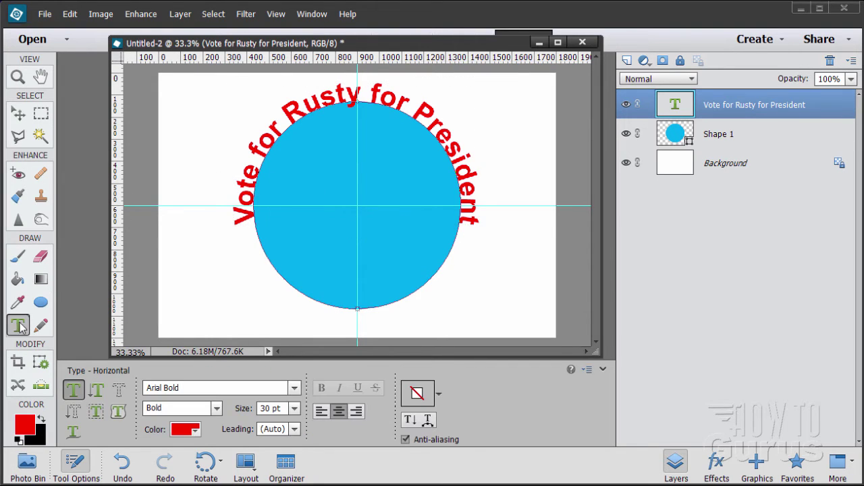
click(244, 217)
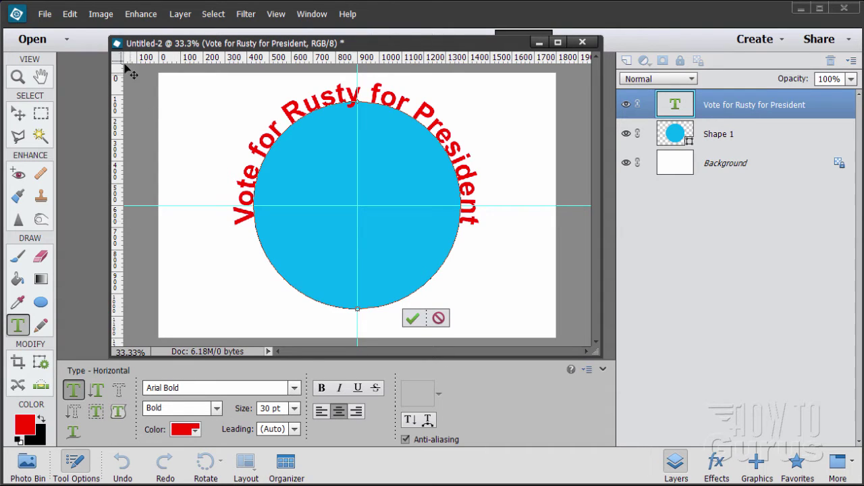
click(70, 15)
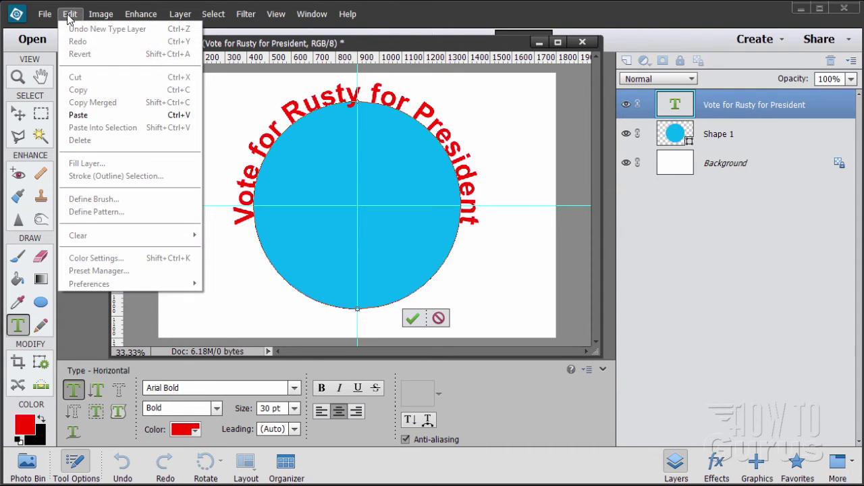
click(79, 114)
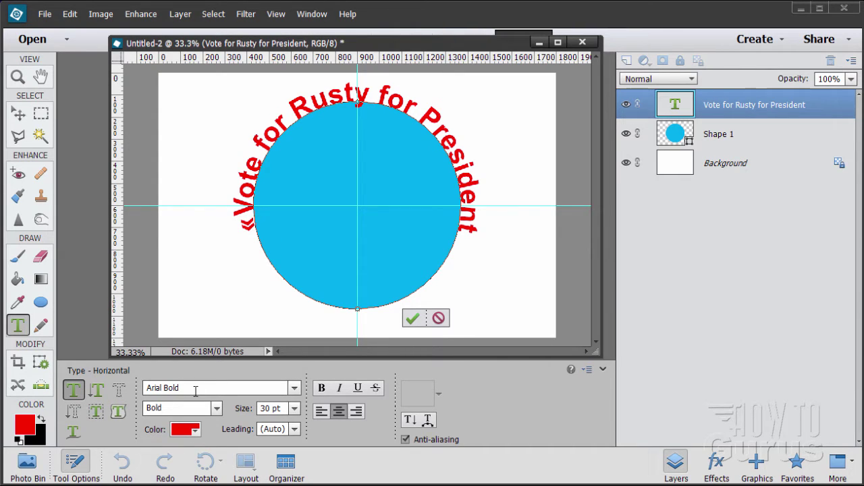
Select the pasted symbol and pick Wingdings from the font list.
drag(245, 217, 234, 226)
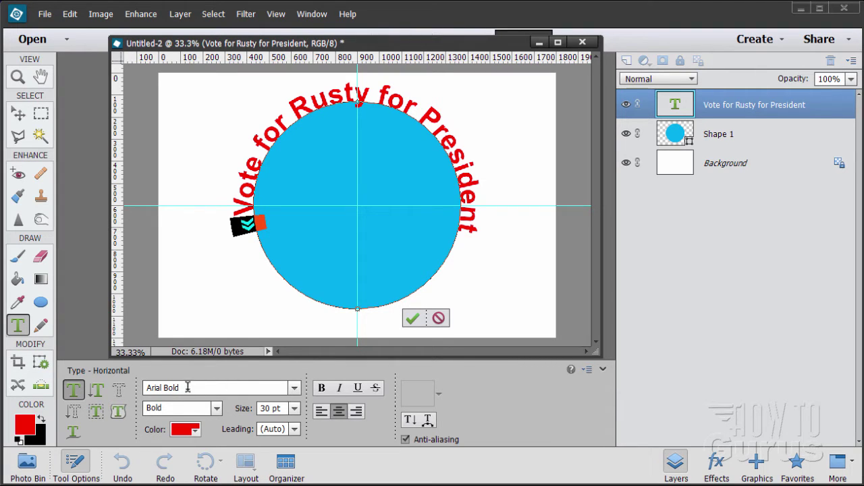
click(295, 389)
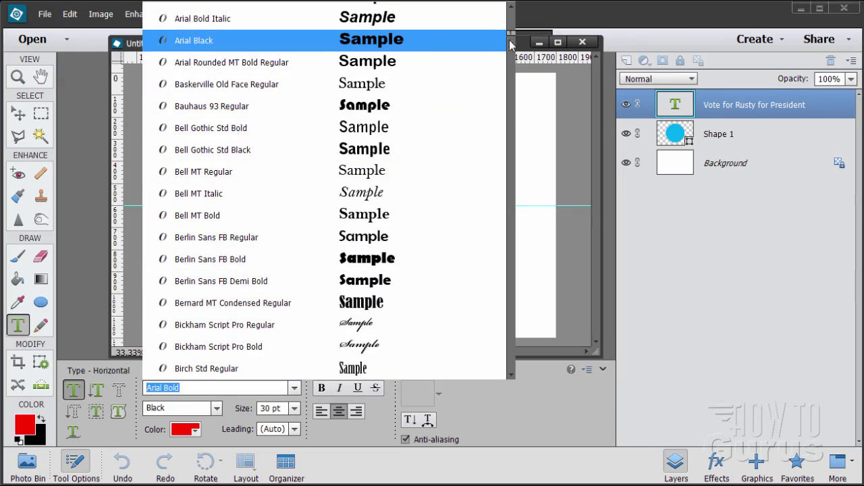
drag(511, 39, 511, 279)
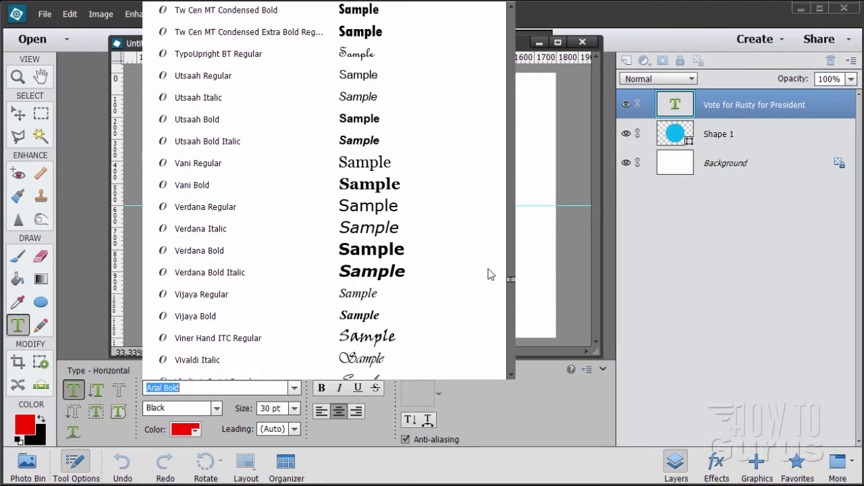
scroll(284, 233, down, 3)
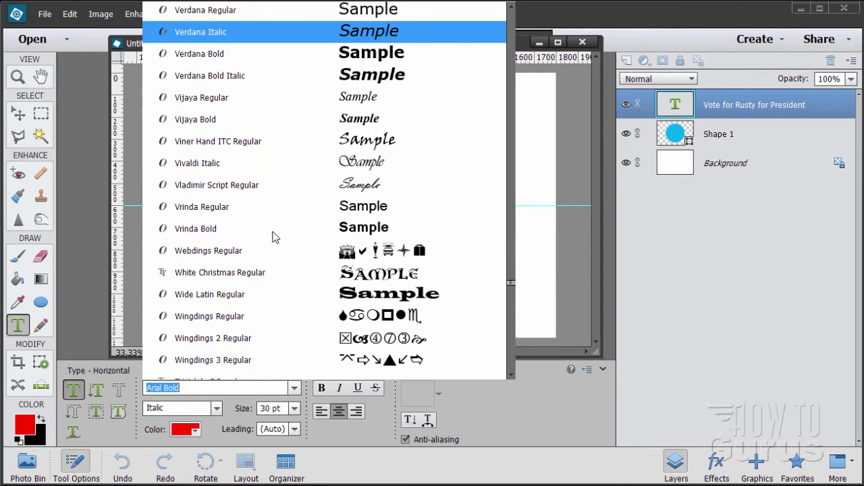
key(Escape)
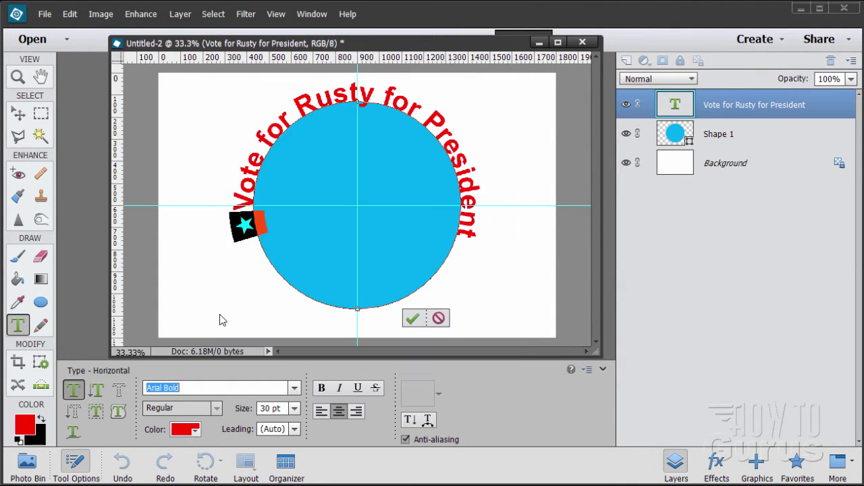
Apply Wingdings to the star and paste a second star at the slogan's start.
click(276, 282)
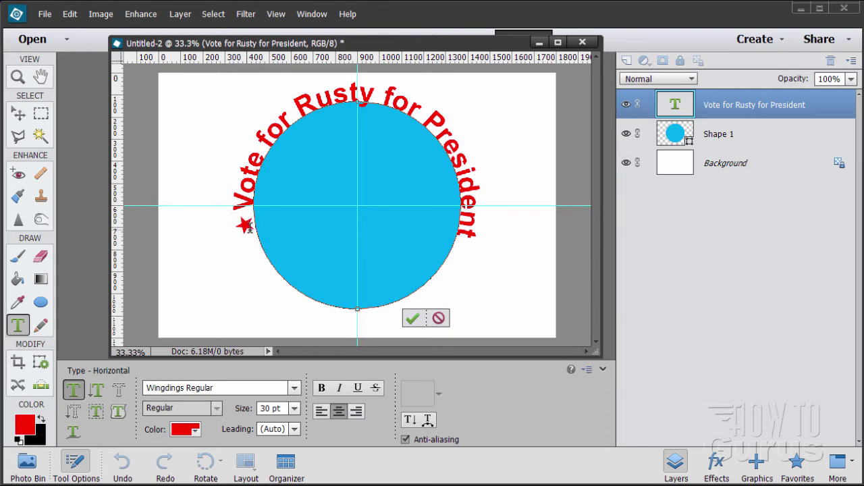
double_click(244, 226)
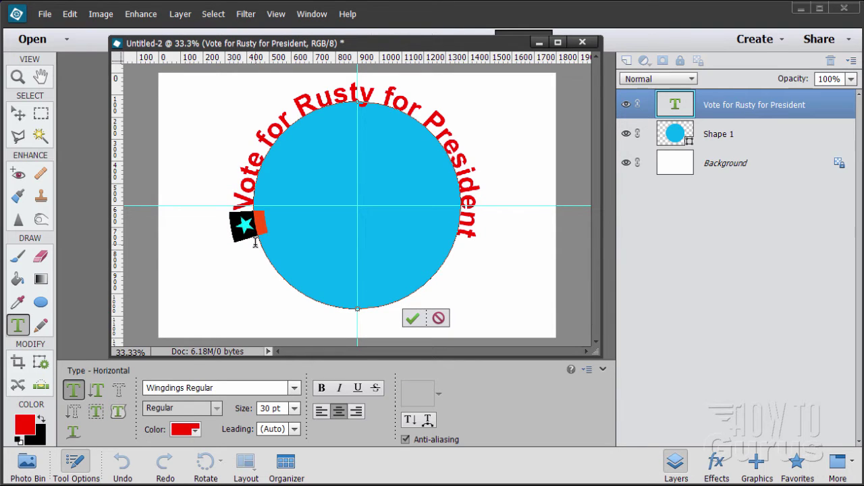
click(69, 13)
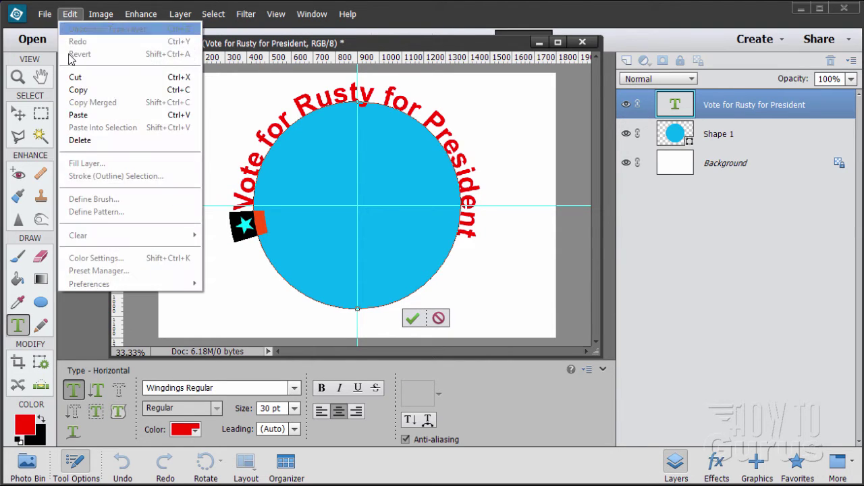
click(76, 90)
click(254, 236)
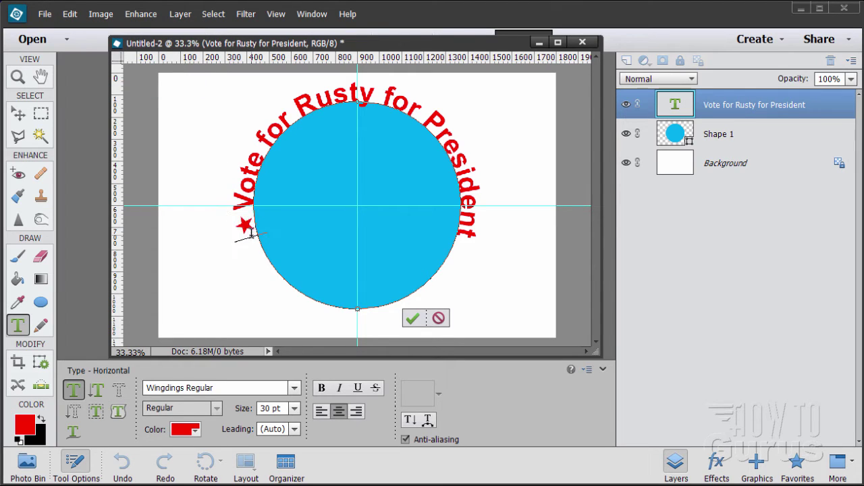
click(71, 15)
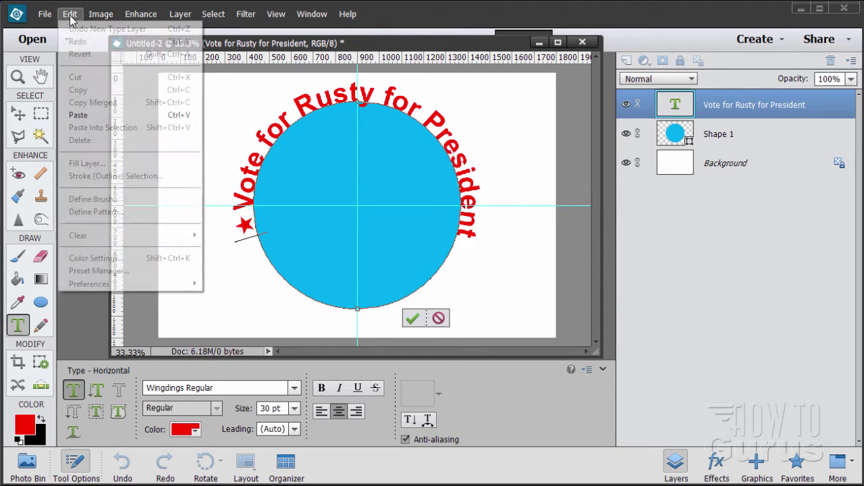
click(85, 115)
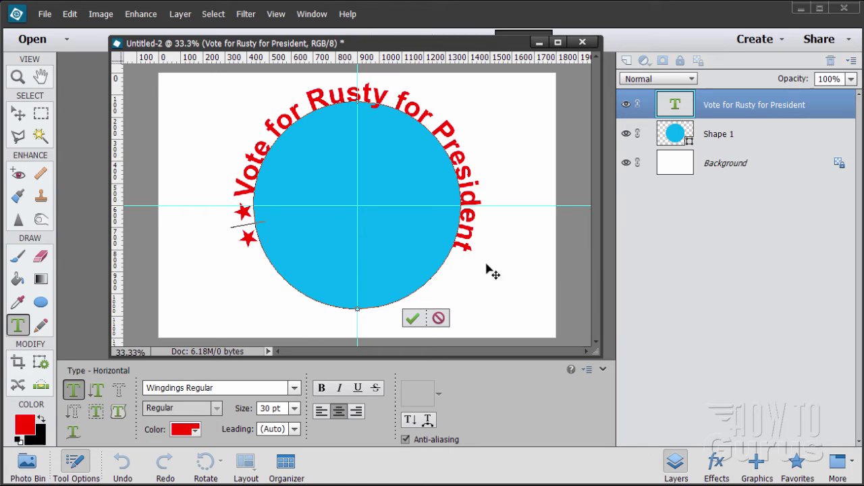
Paste two stars after 'President' and commit the text.
click(463, 251)
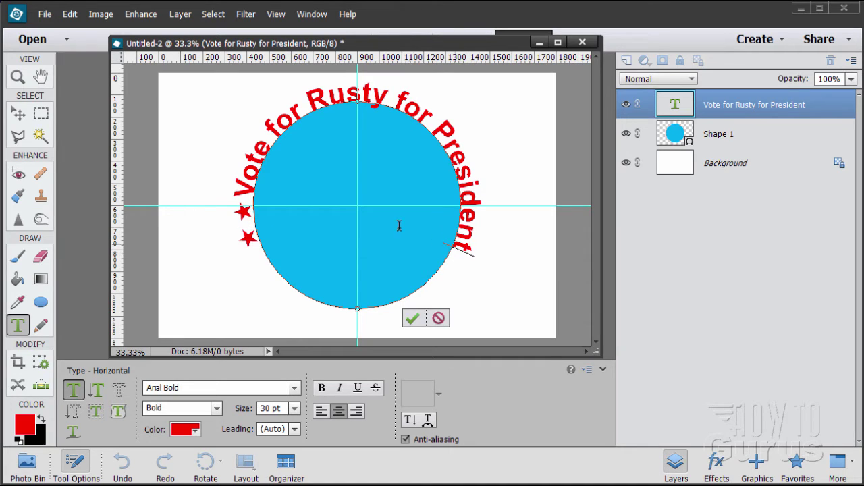
click(72, 14)
click(87, 116)
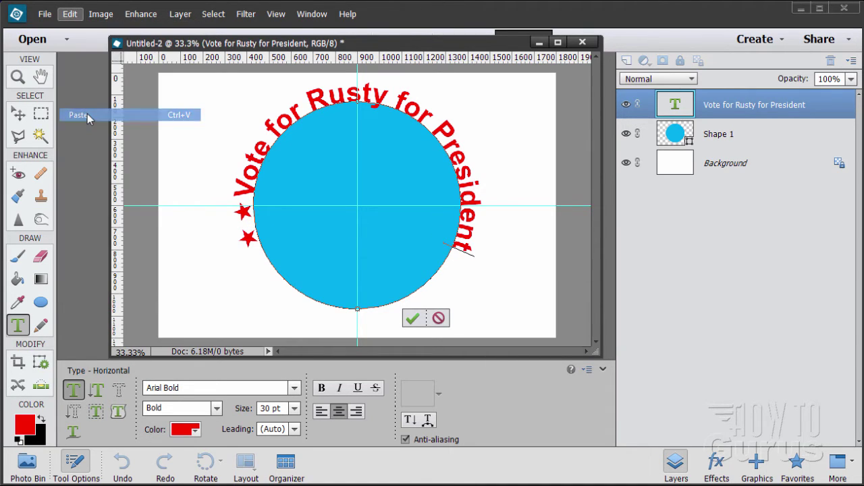
click(70, 14)
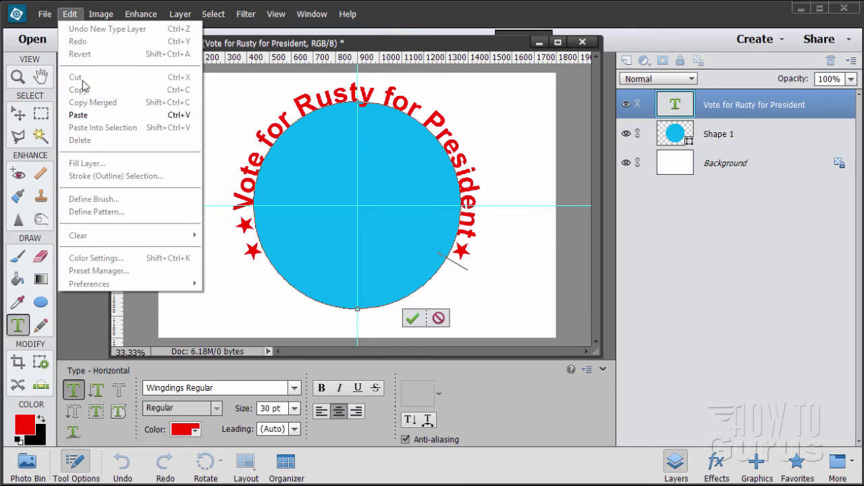
click(87, 116)
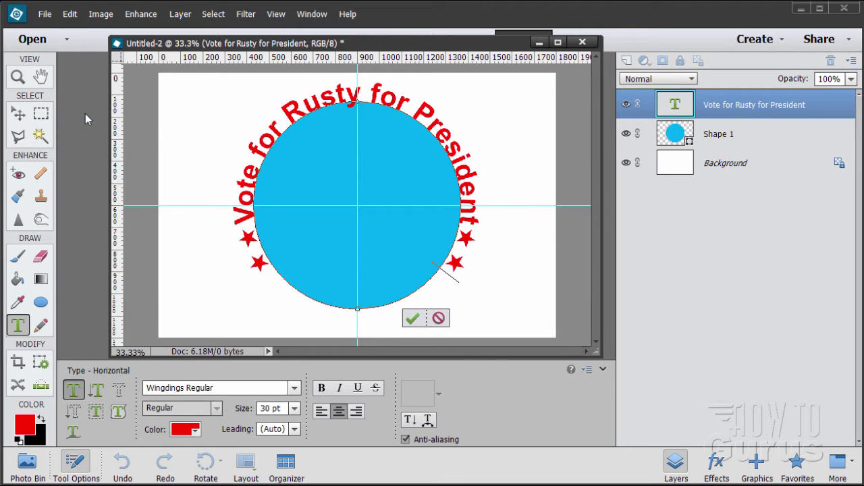
click(413, 318)
key(v)
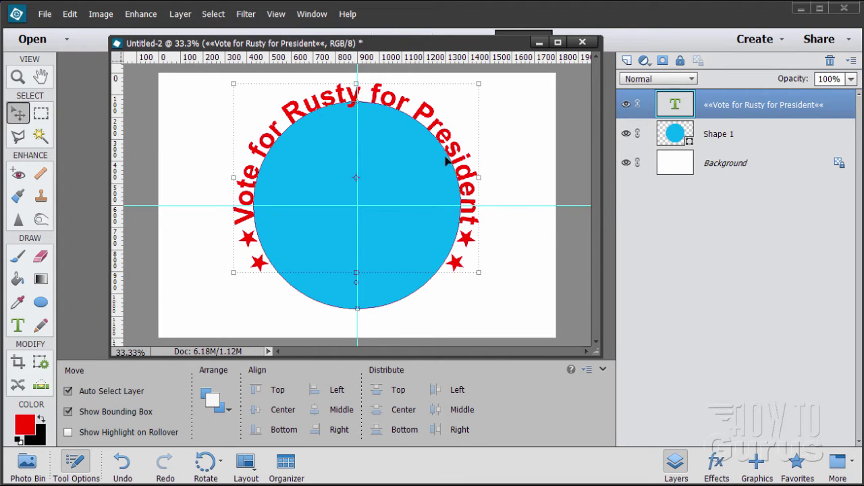
Duplicate the Shape 1 circle layer and hide the original Shape 1.
click(626, 133)
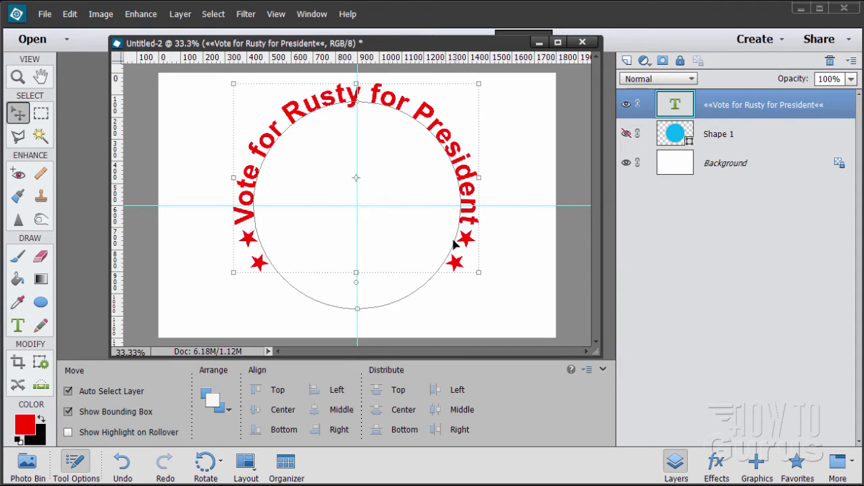
click(626, 134)
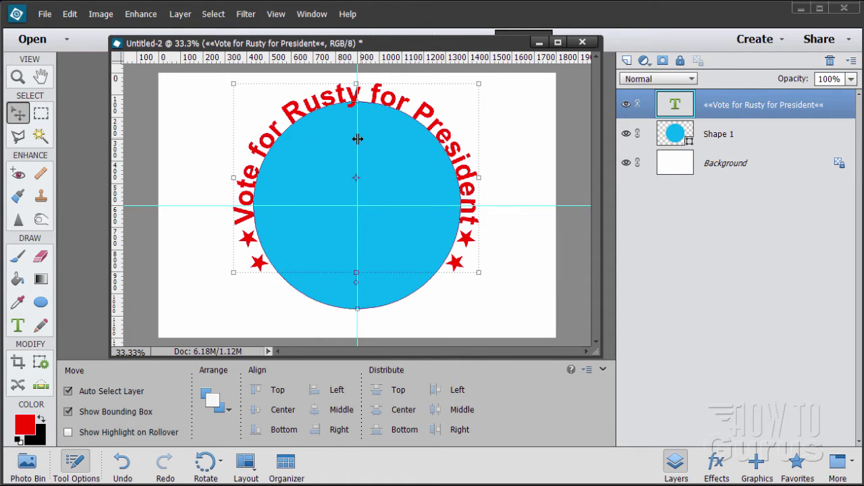
click(708, 137)
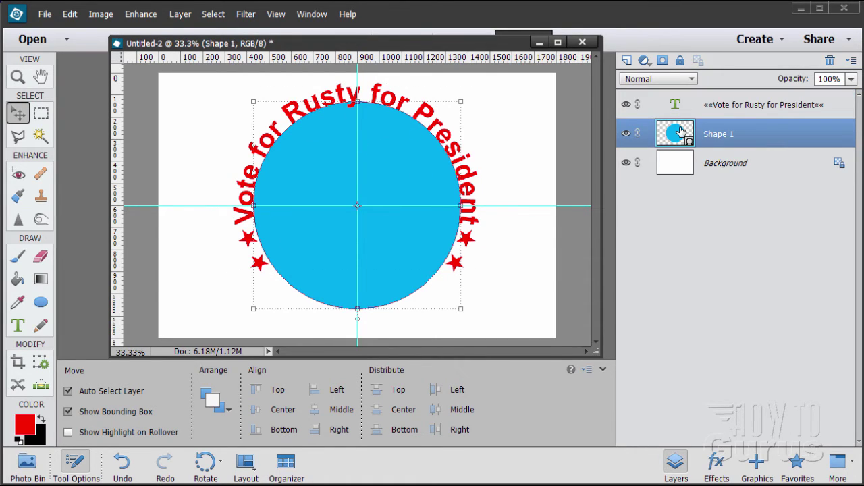
drag(671, 135, 628, 62)
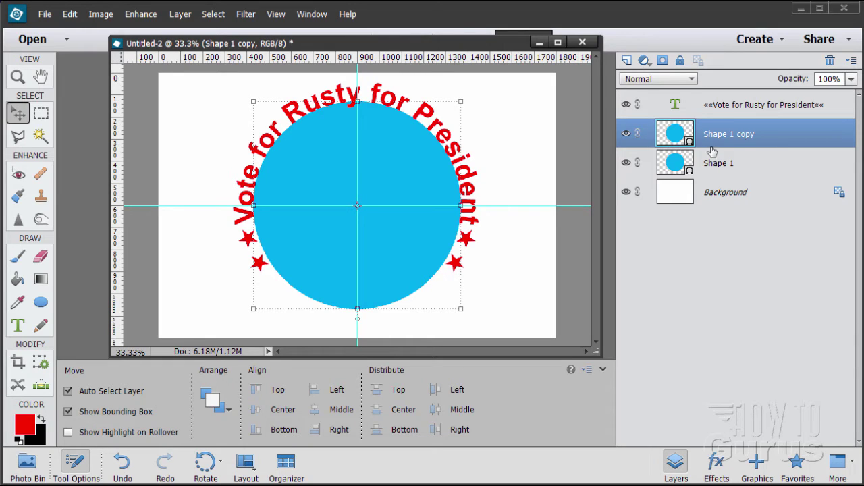
click(627, 162)
Set the foreground colour to pure red (ff0000).
click(25, 425)
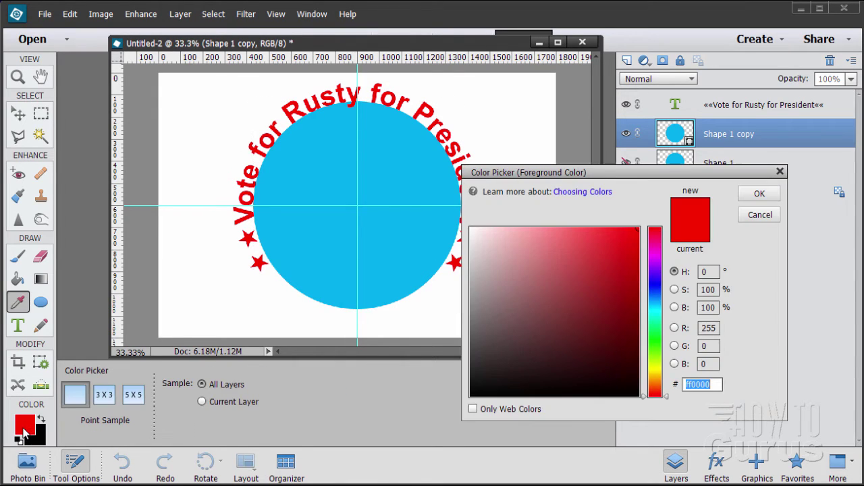
drag(607, 249, 655, 212)
click(759, 194)
key(v)
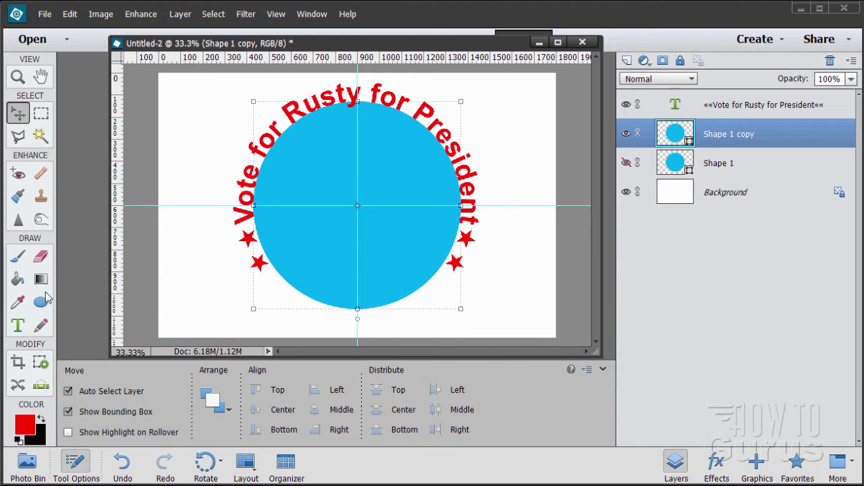
click(18, 278)
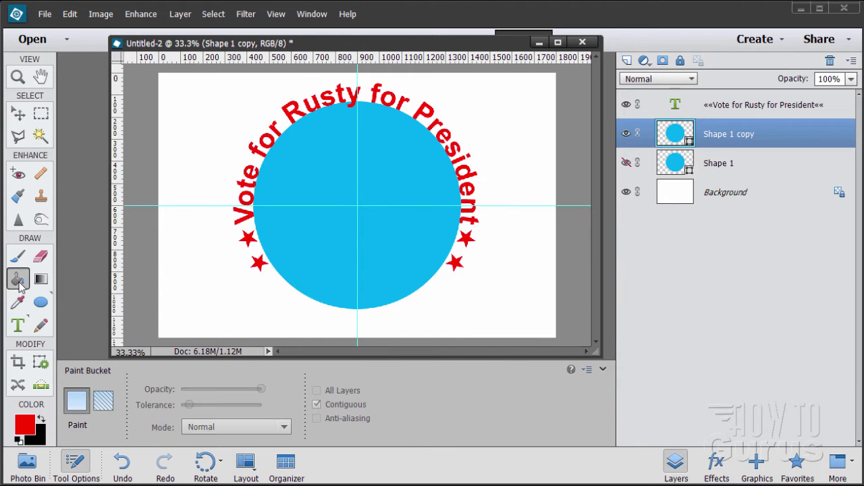
Fill the Shape 1 copy circle red and scale it to 93.94%, about 883 px across.
click(331, 222)
click(17, 114)
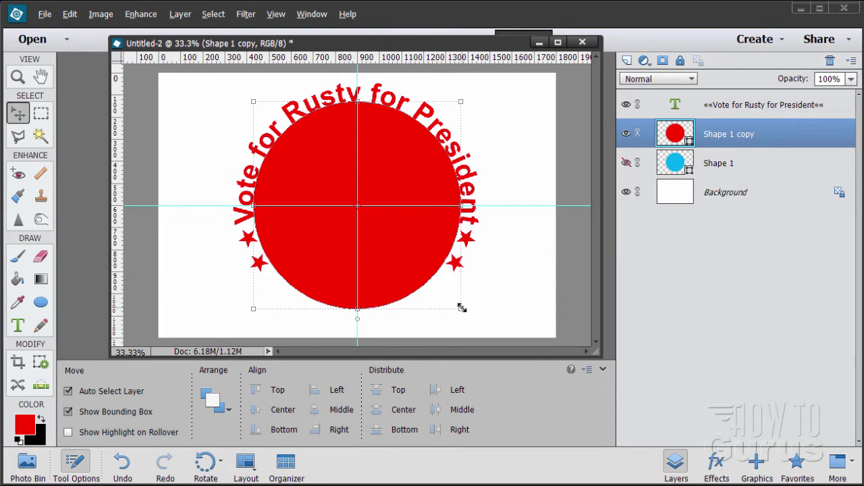
drag(461, 308, 455, 302)
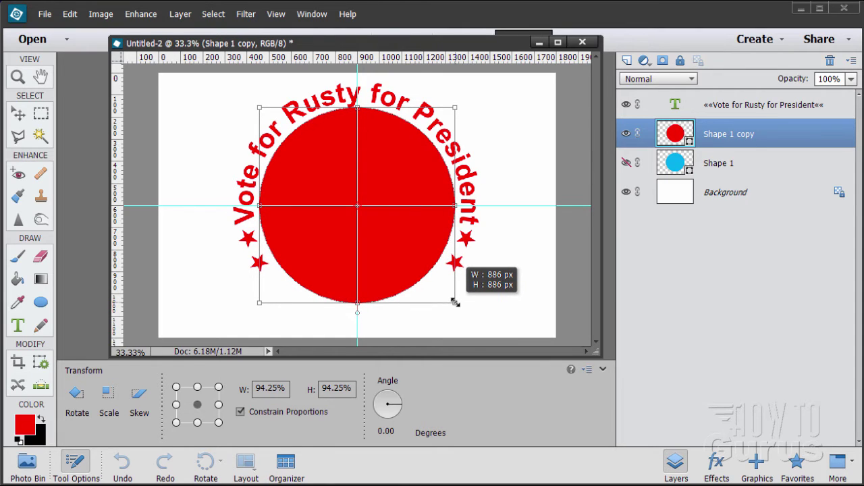
drag(455, 303, 455, 303)
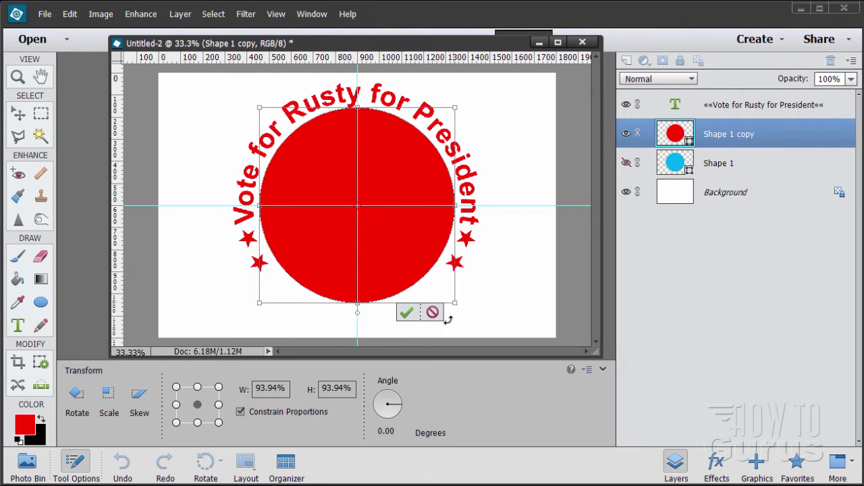
click(407, 313)
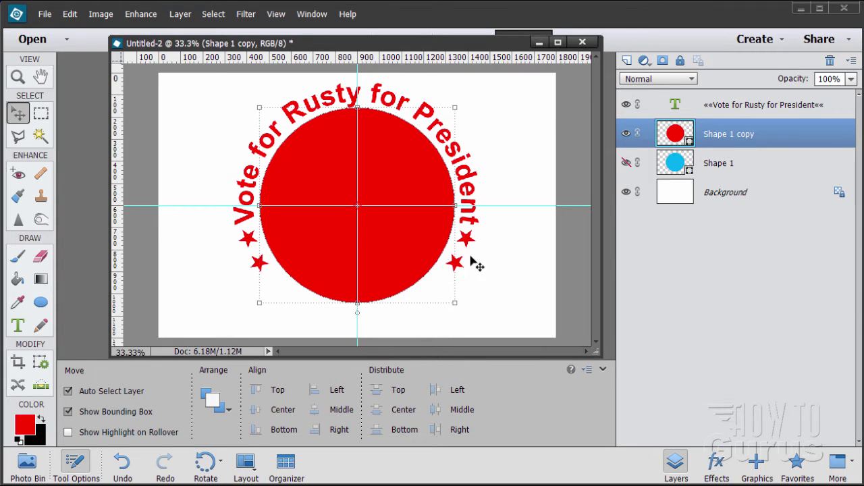
Duplicate the red Shape 1 copy layer into Shape 1 copy 2, stacked above it.
click(497, 262)
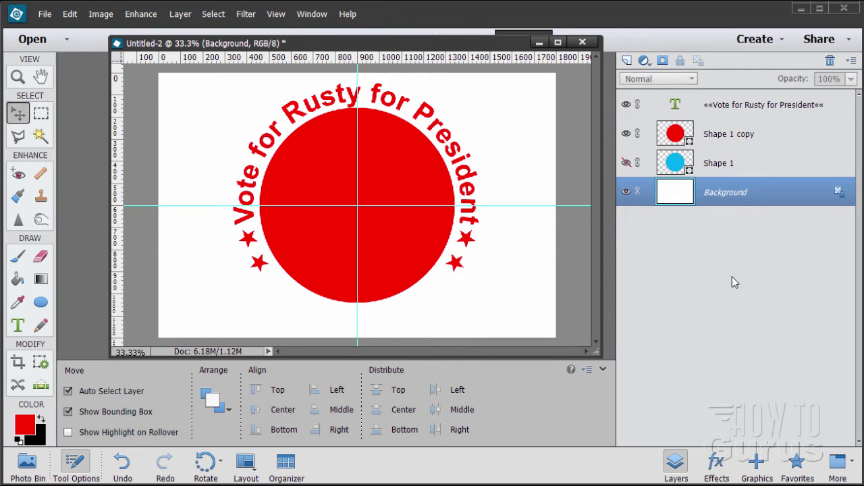
click(682, 134)
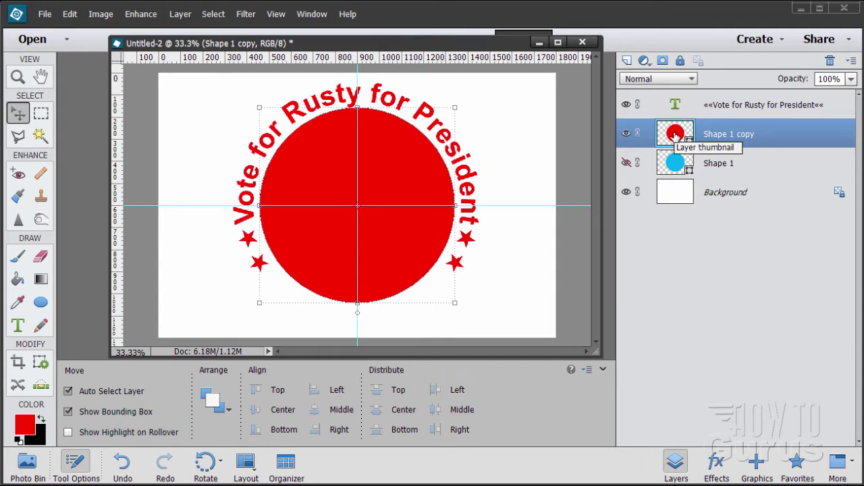
drag(676, 134, 627, 61)
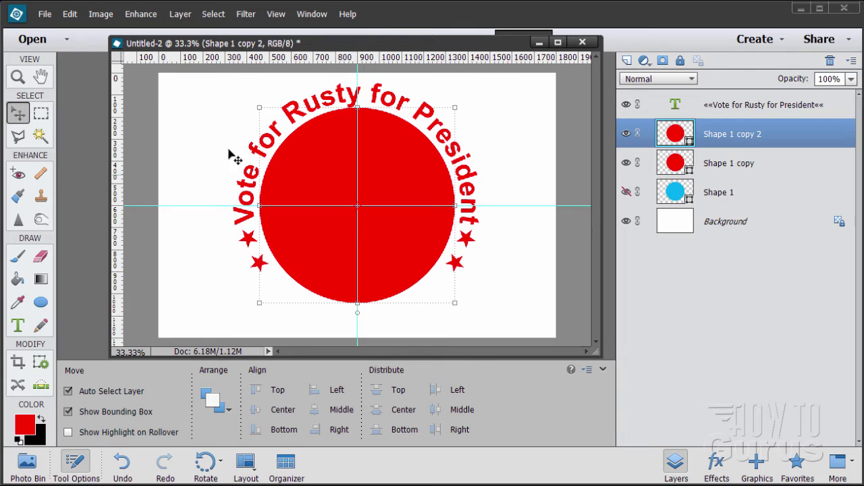
Show the Color Swatches panel and fill the Shape 1 copy 2 circle with blue.
click(312, 14)
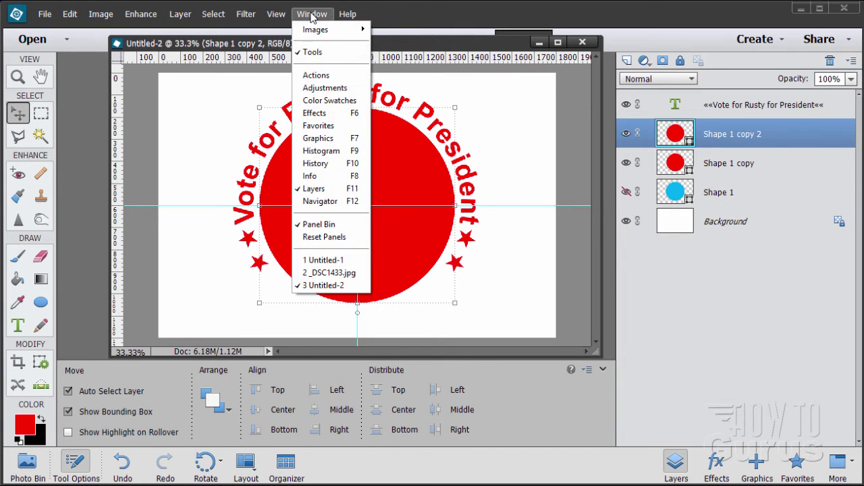
click(328, 100)
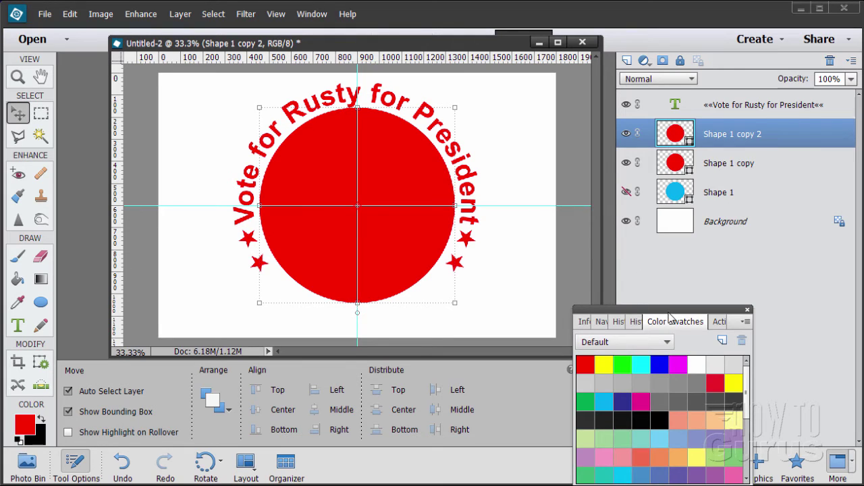
drag(669, 313, 673, 257)
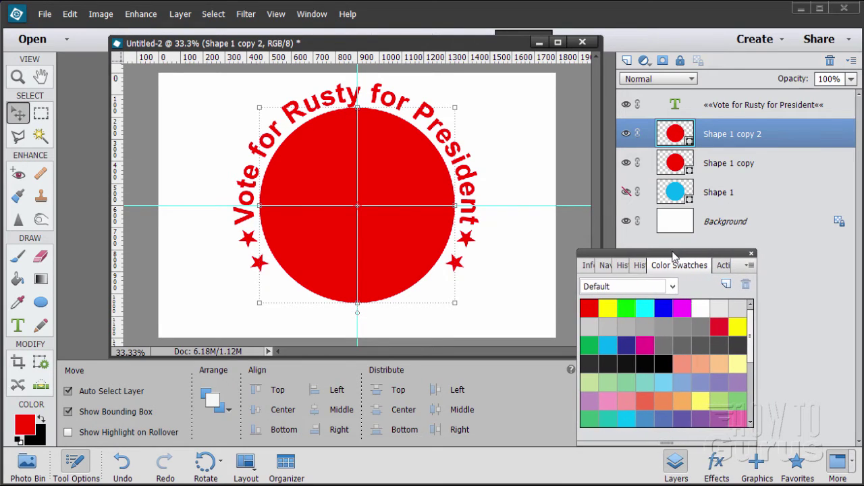
click(665, 307)
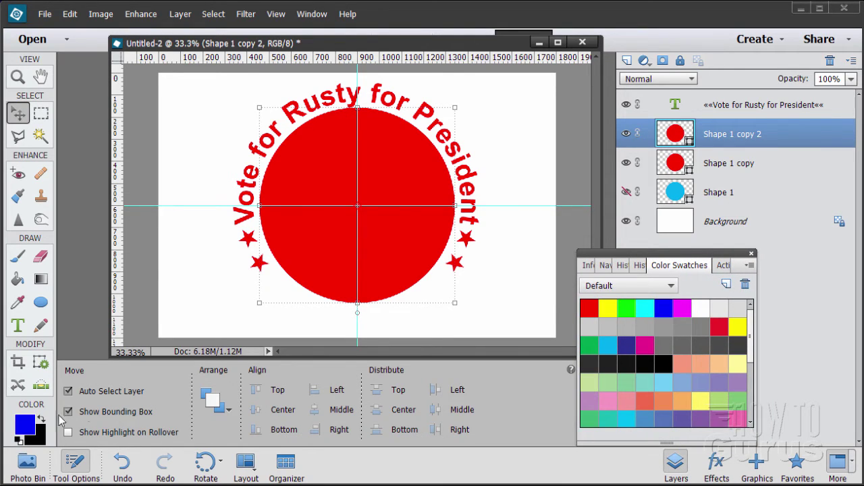
click(19, 279)
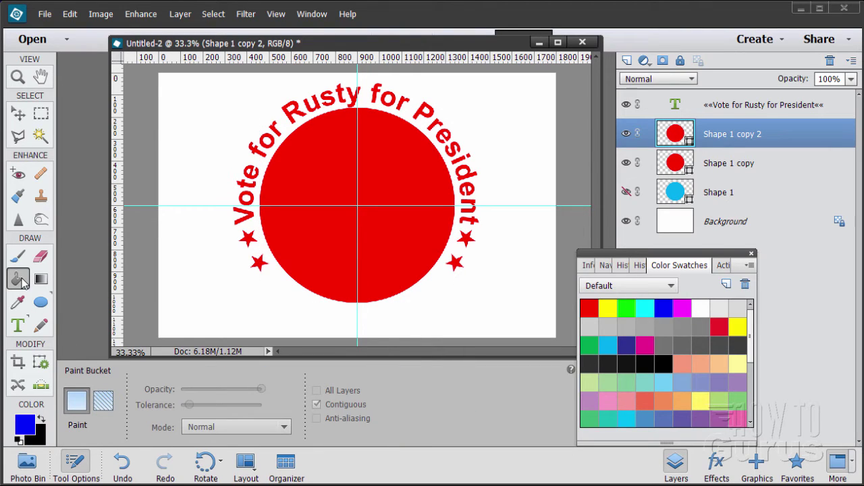
click(348, 250)
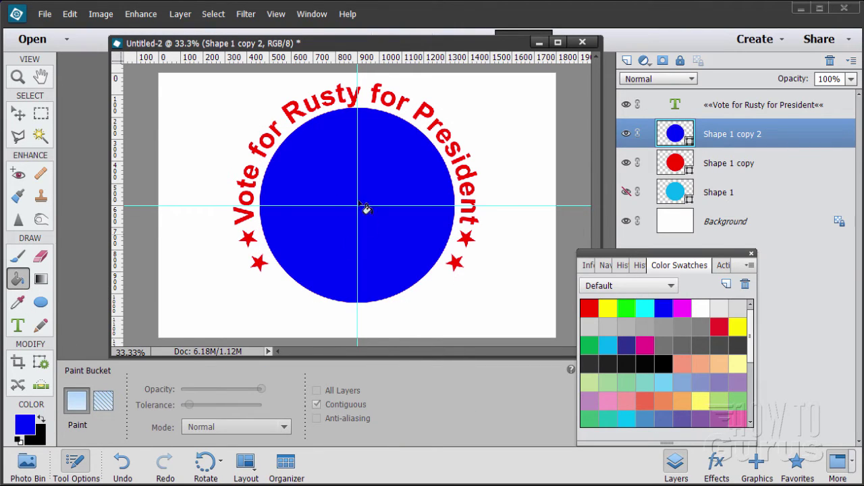
click(19, 114)
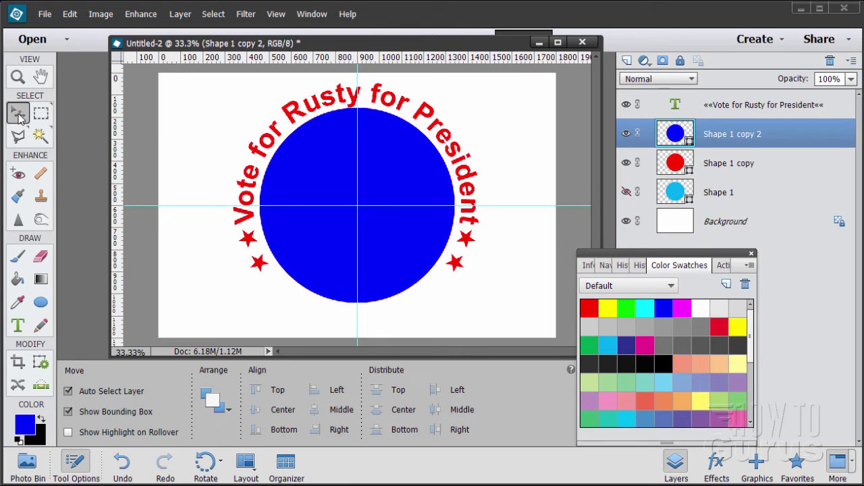
drag(676, 257, 776, 289)
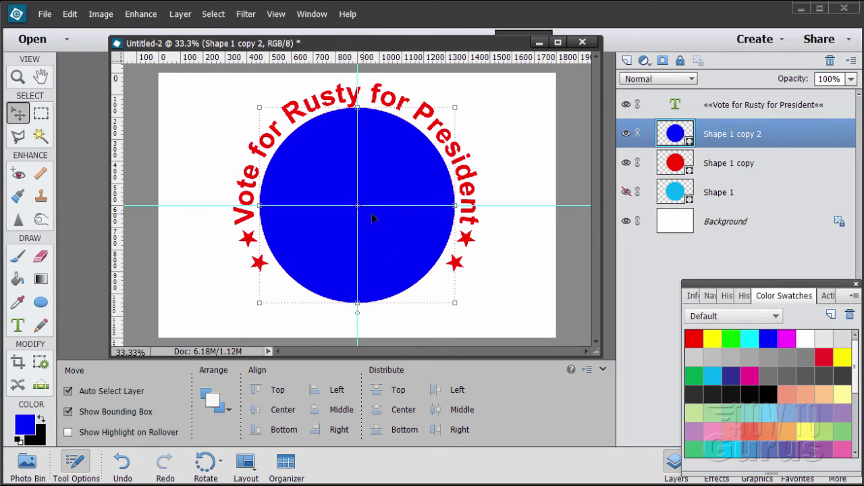
Scale the blue circle to 853 px to reveal a thin red rim, then duplicate its layer.
click(452, 304)
drag(452, 303, 452, 303)
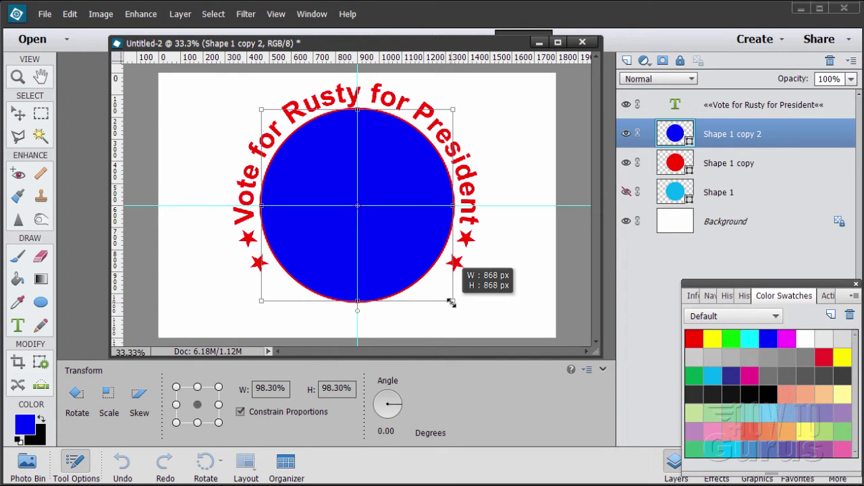
drag(452, 303, 449, 301)
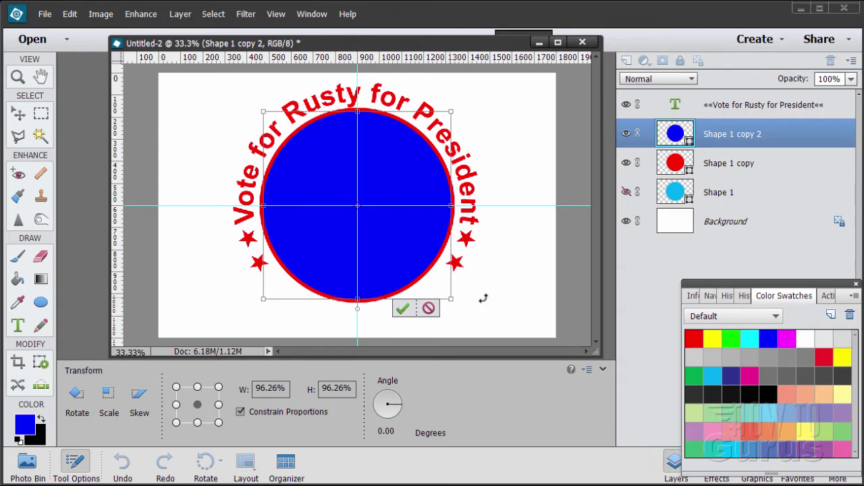
click(402, 309)
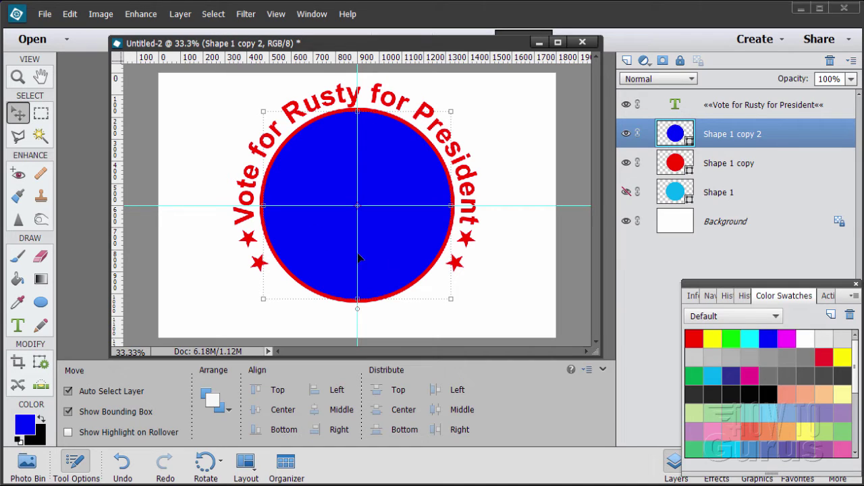
drag(678, 135, 628, 61)
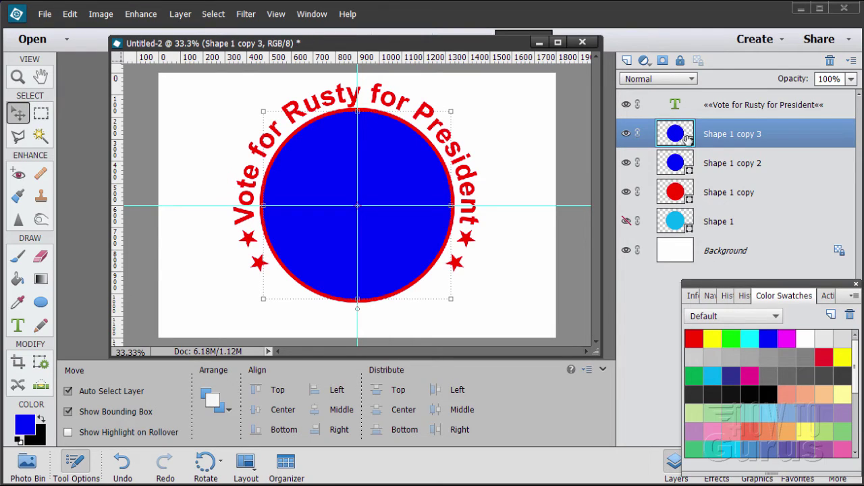
Fill the Shape 1 copy 3 circle with the RGB Green swatch colour.
click(730, 339)
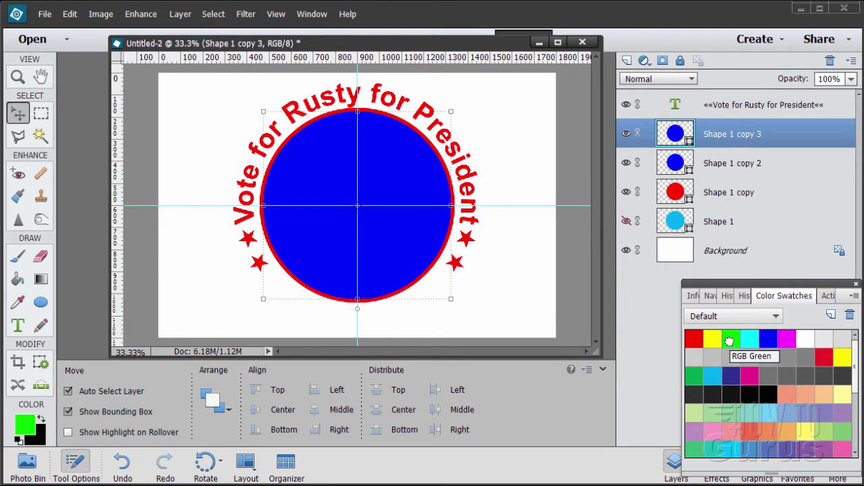
click(19, 280)
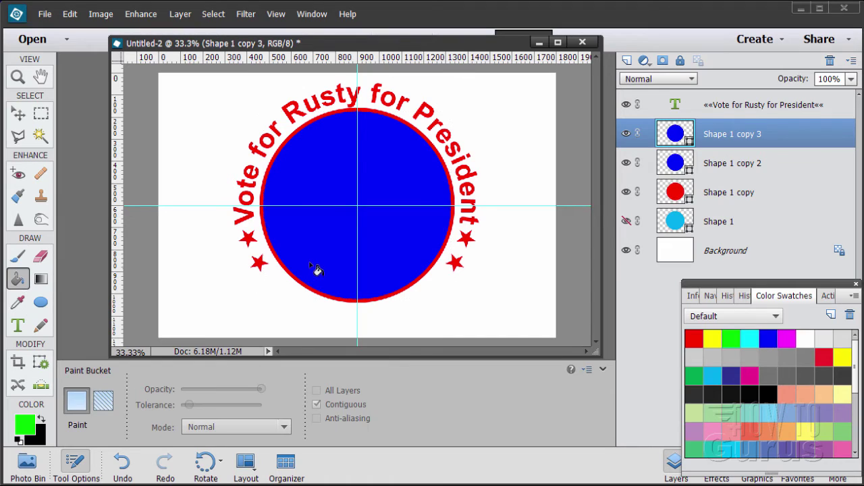
click(318, 254)
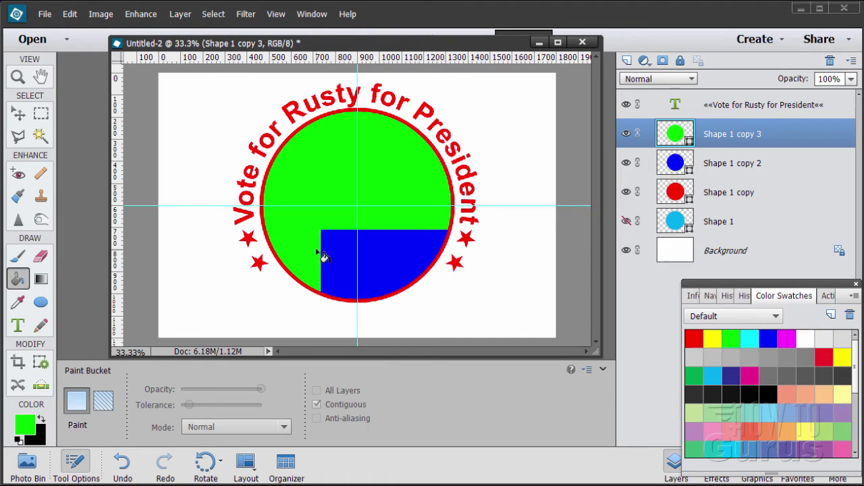
click(19, 116)
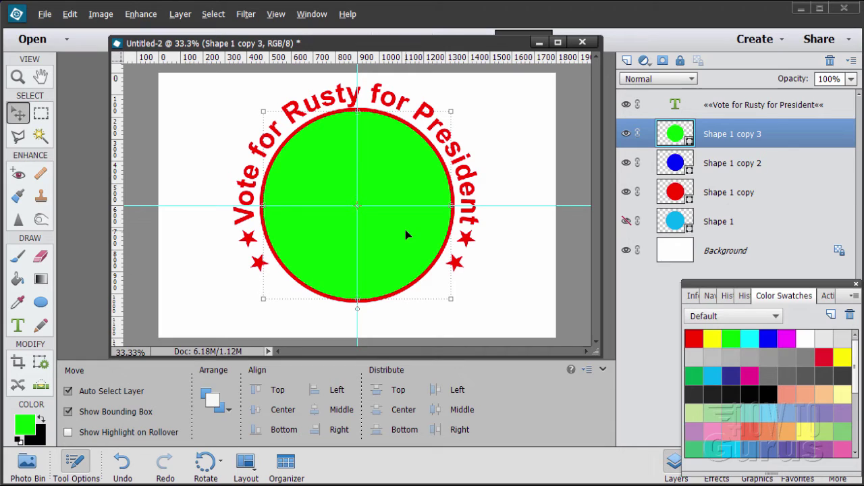
Scale the green circle to 76.35%, about 649 px, leaving a wide blue band.
drag(451, 301, 431, 284)
drag(430, 283, 427, 282)
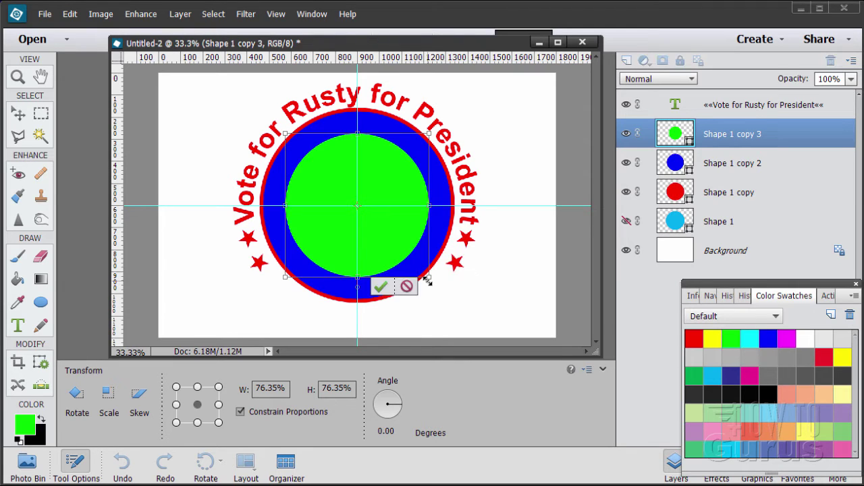
click(385, 285)
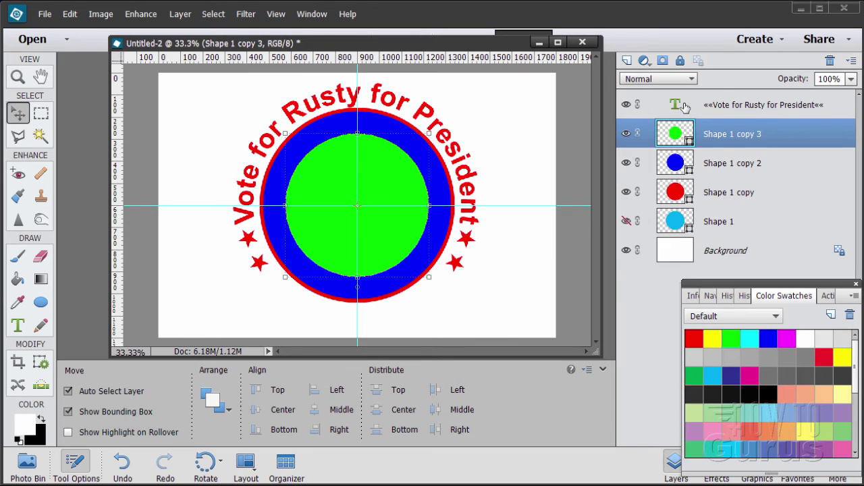
Drag the 'Vote for Rusty for President' text layer down between Shape 1 and Background.
click(719, 107)
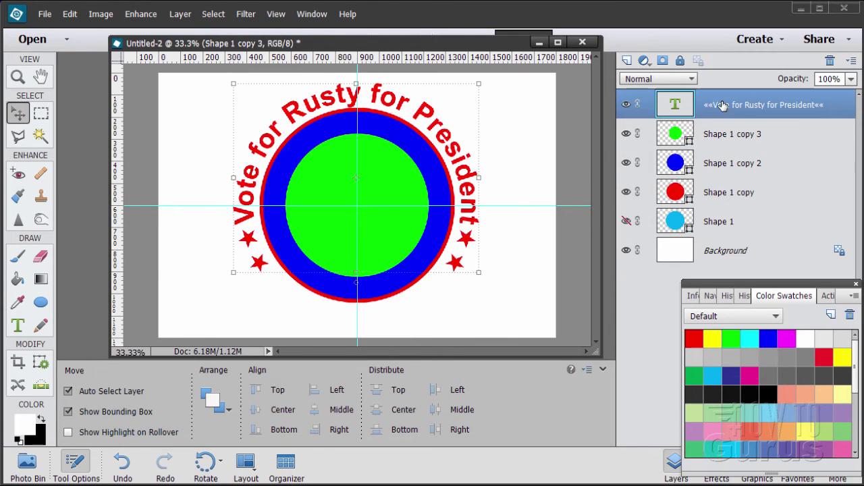
drag(723, 102, 724, 250)
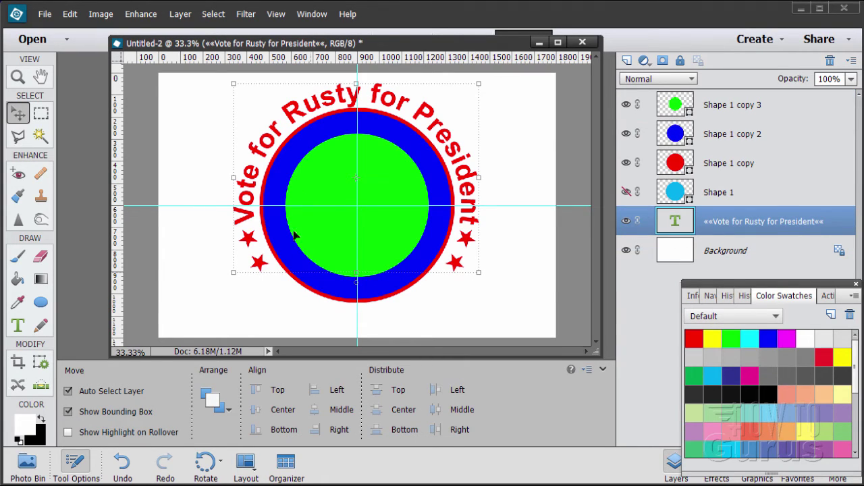
click(688, 110)
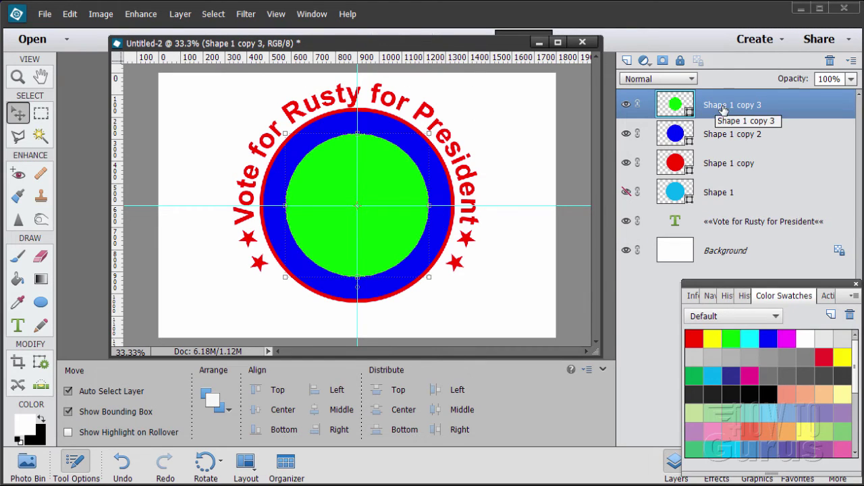
click(19, 326)
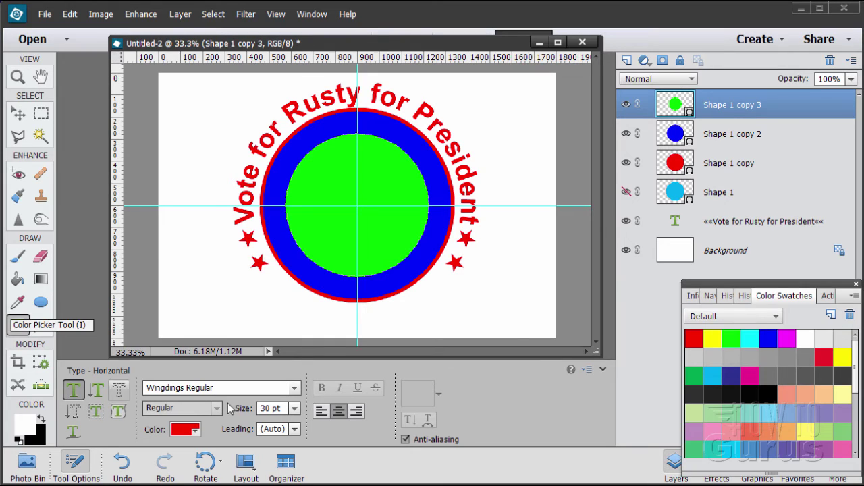
Set the type options to left alignment and white text colour.
click(322, 412)
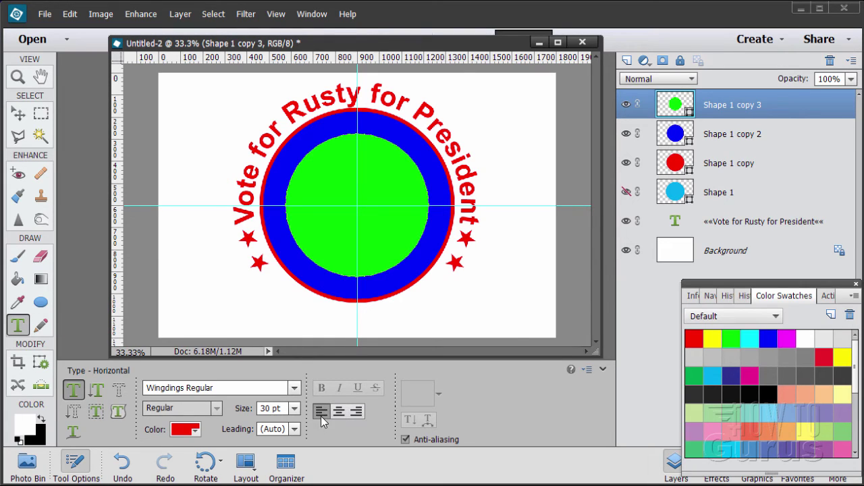
click(190, 432)
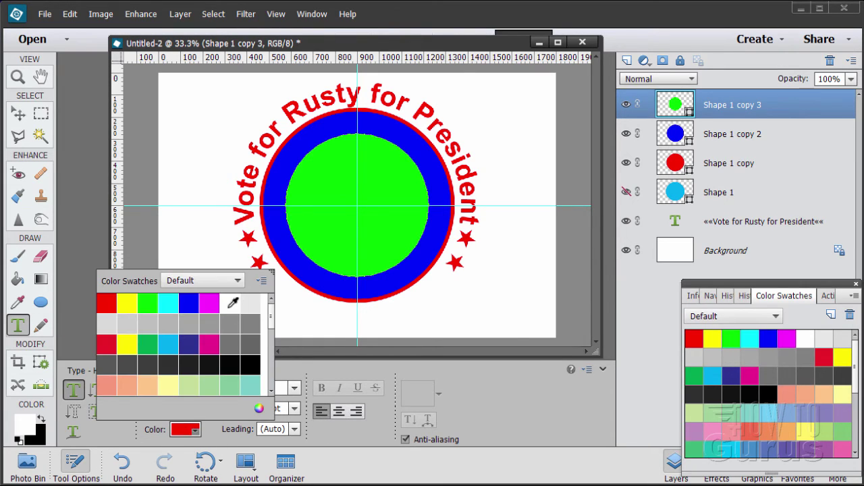
click(230, 303)
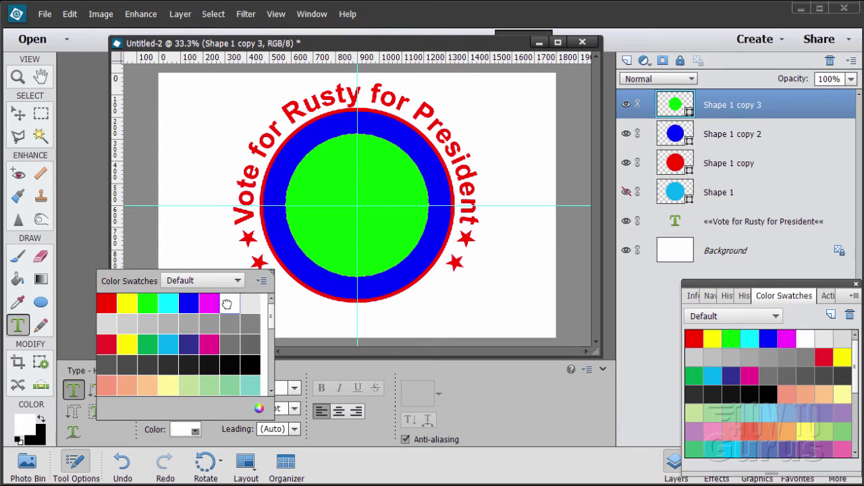
click(195, 430)
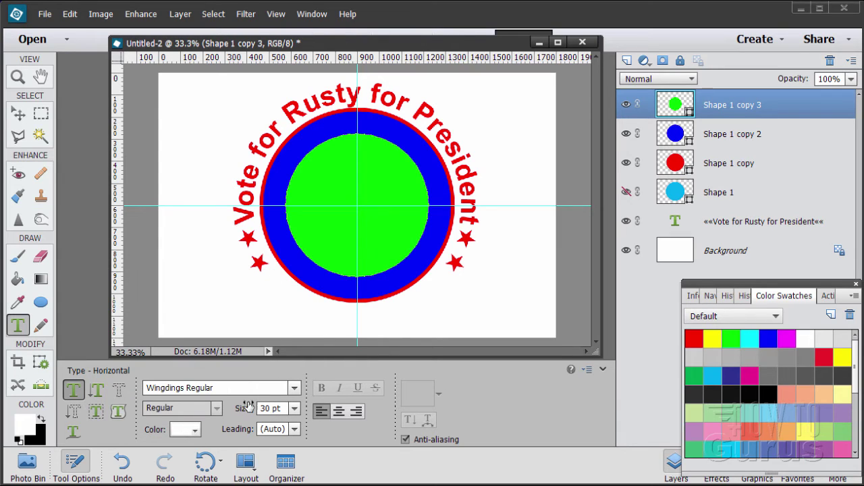
Start a new text layer on the circle with a pasted Wingdings star coloured white.
click(358, 128)
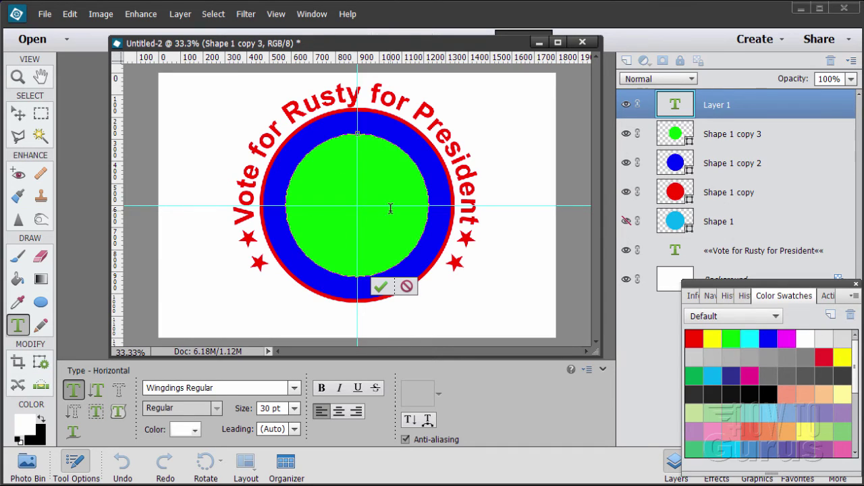
text(«)
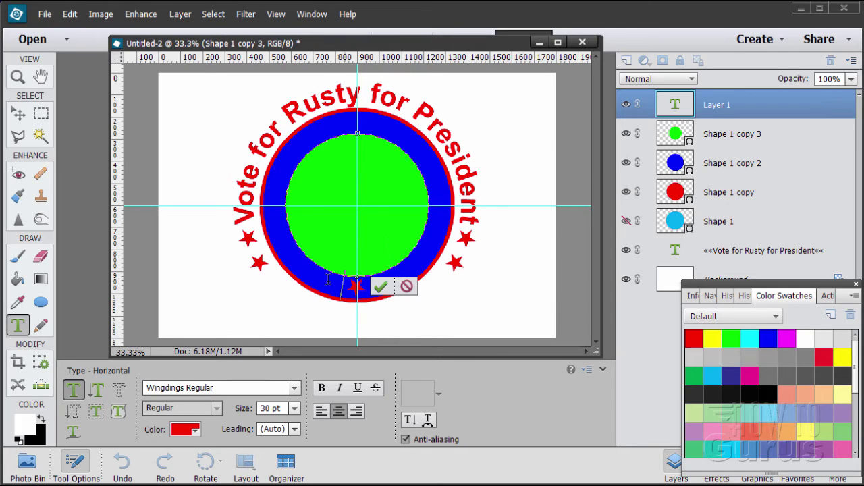
drag(344, 286, 364, 286)
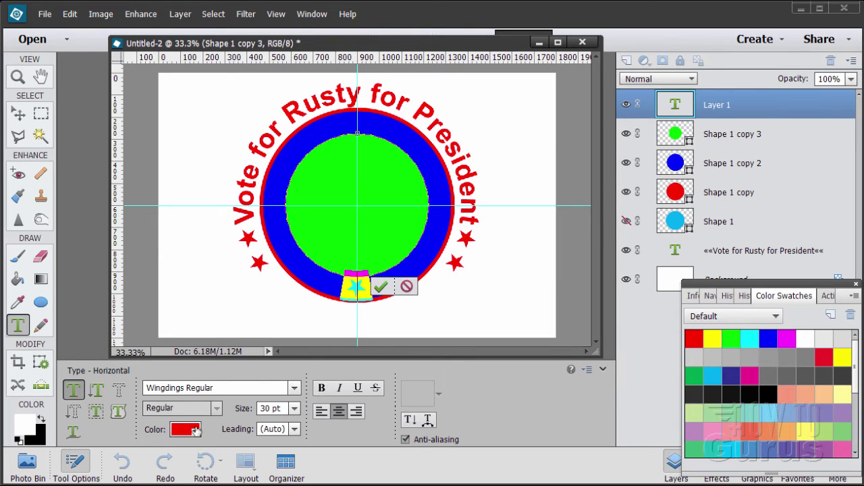
click(323, 417)
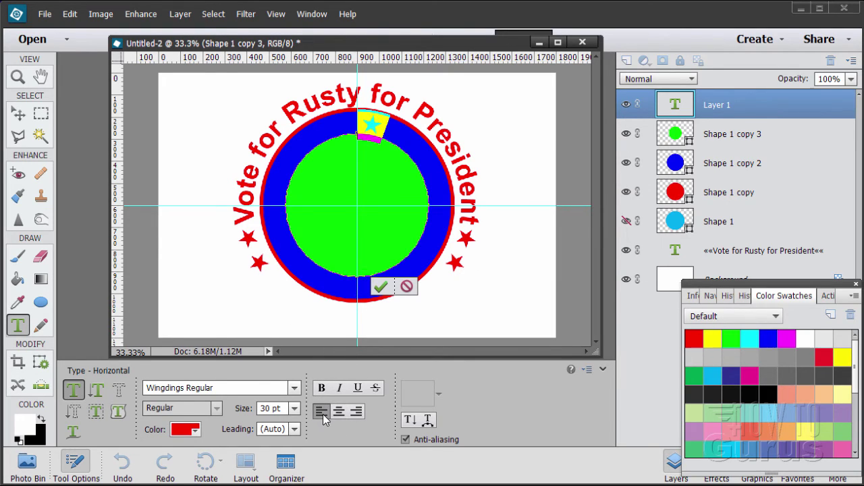
click(186, 431)
click(230, 304)
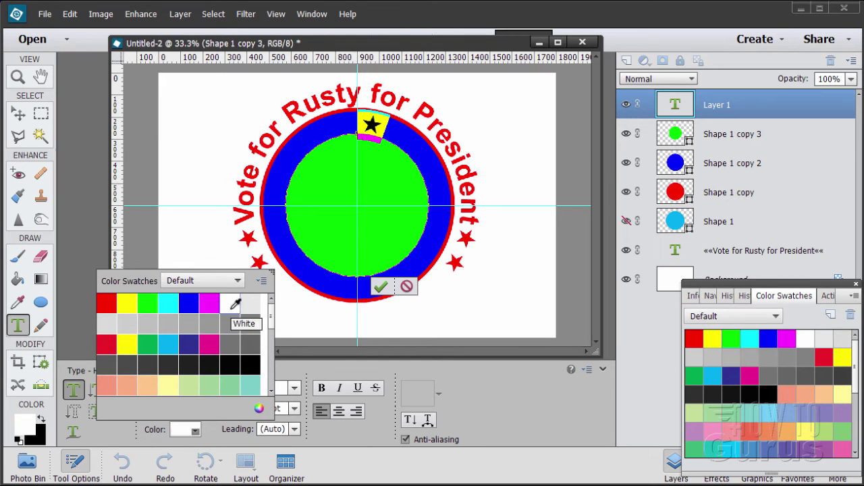
click(372, 125)
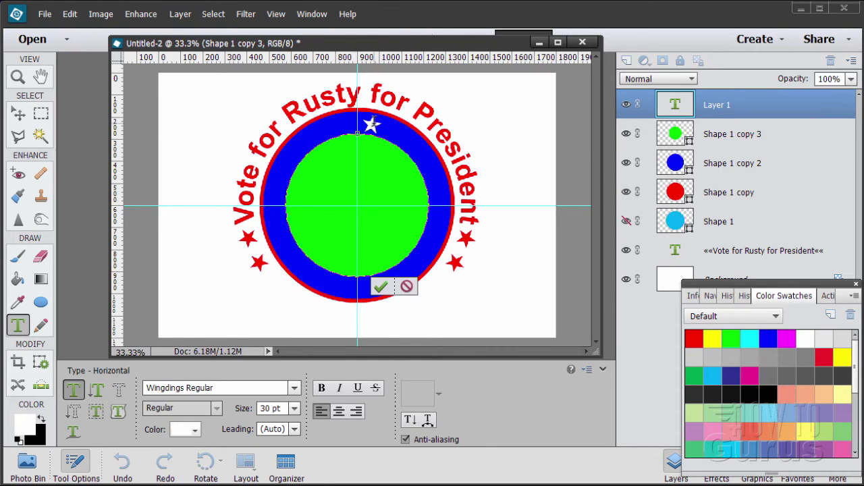
drag(382, 124, 367, 122)
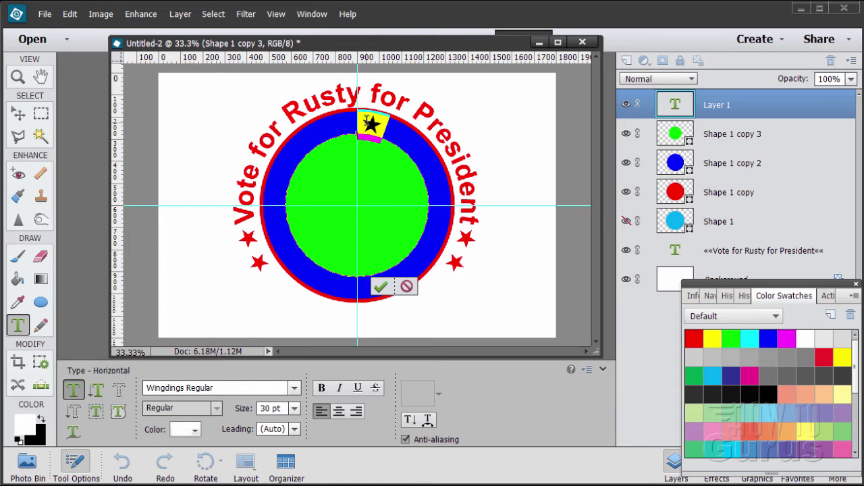
click(382, 133)
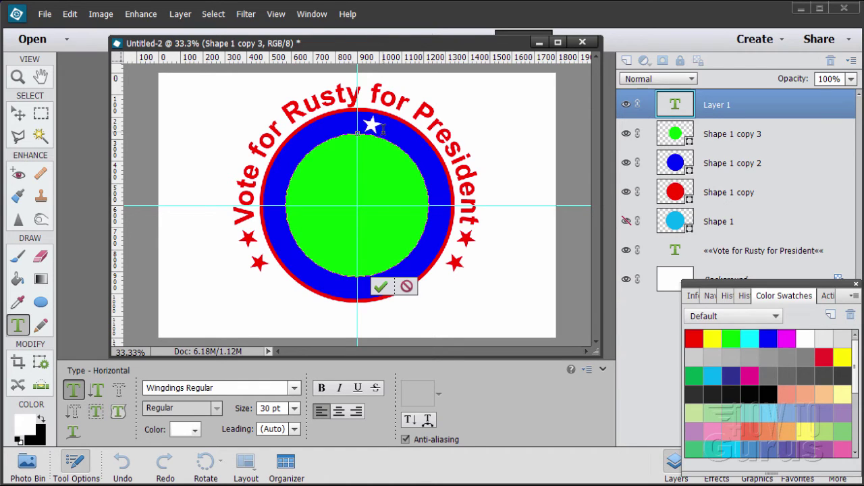
drag(382, 132, 365, 128)
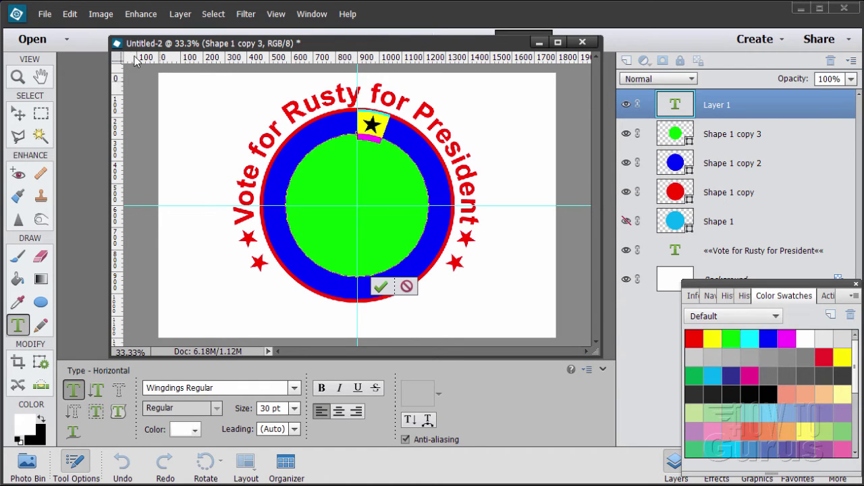
Copy the star and paste it repeatedly into a full ring, then commit the text.
click(70, 14)
click(82, 91)
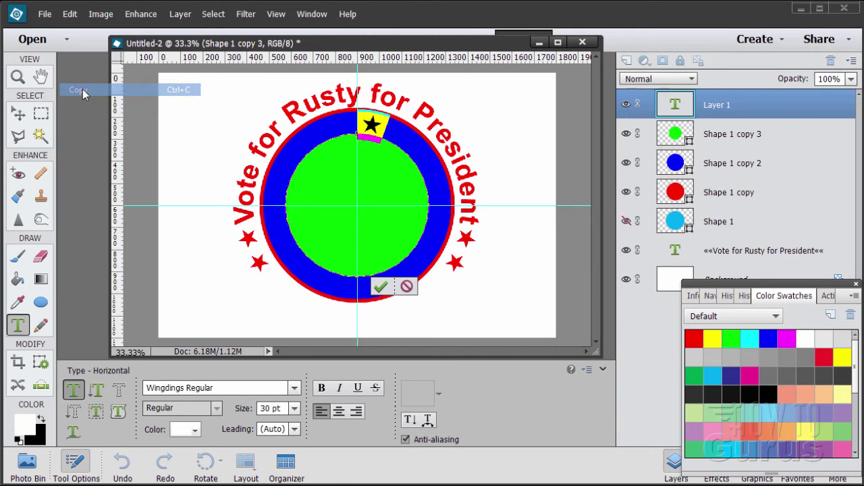
click(383, 132)
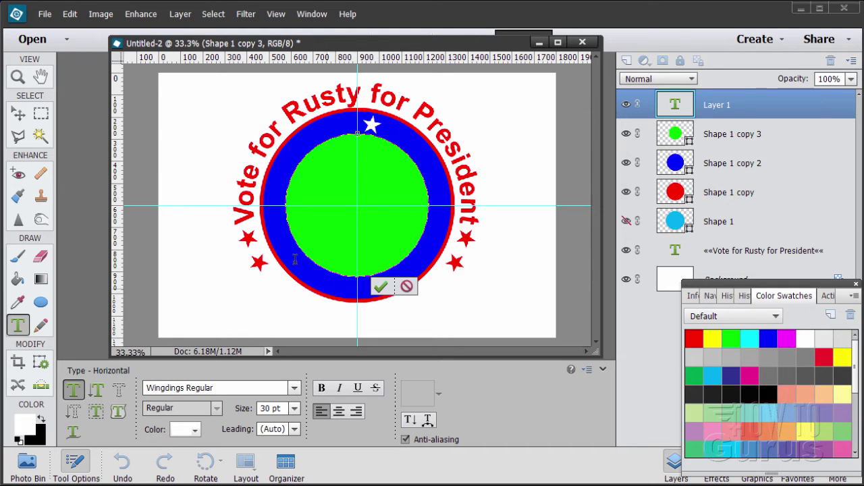
text(««)
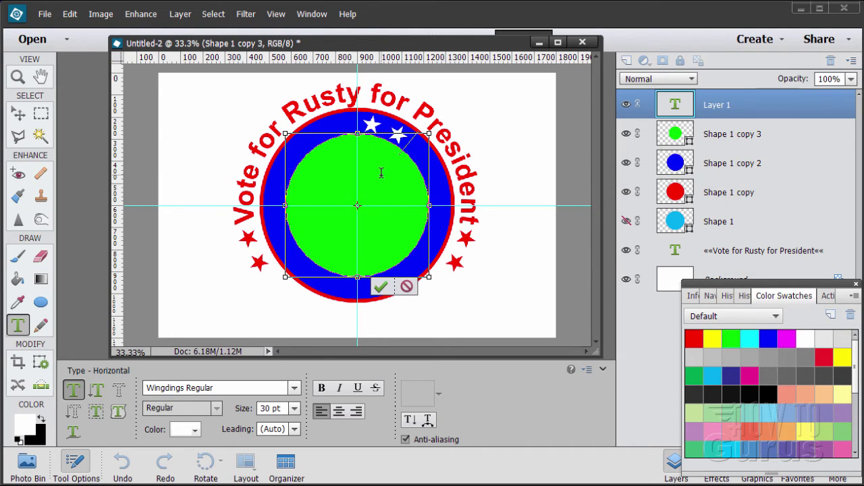
text(«««««)
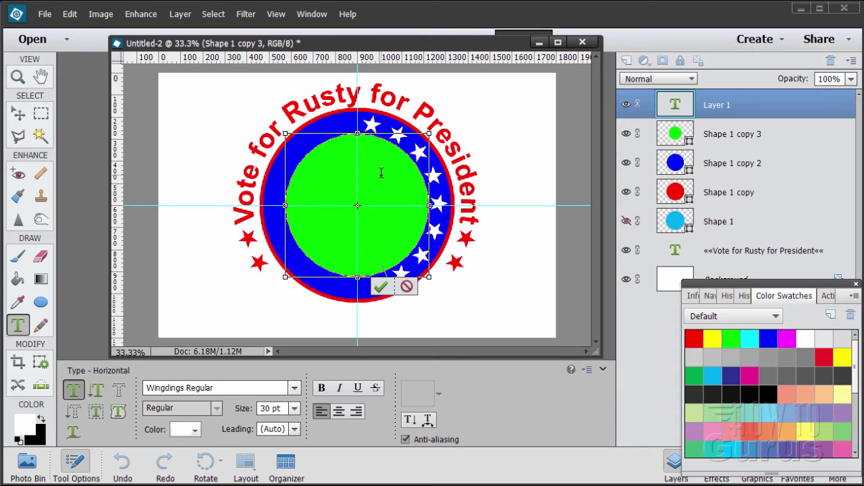
text(«««««)
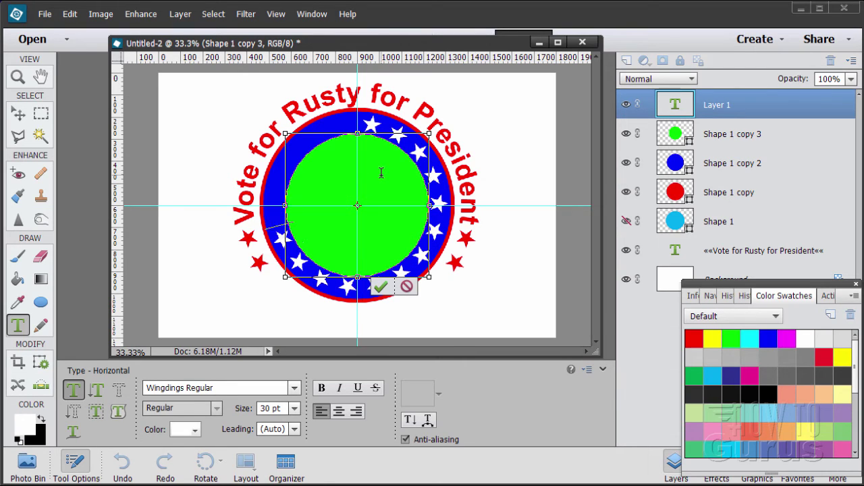
text(««««)
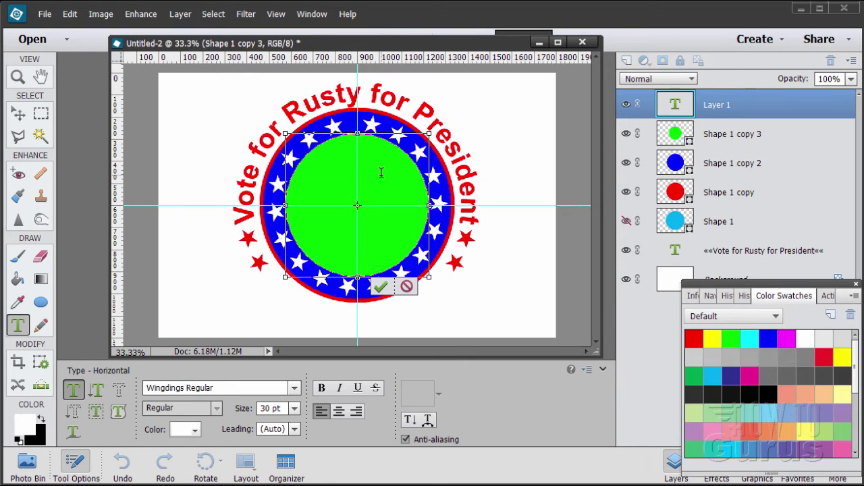
text(«)
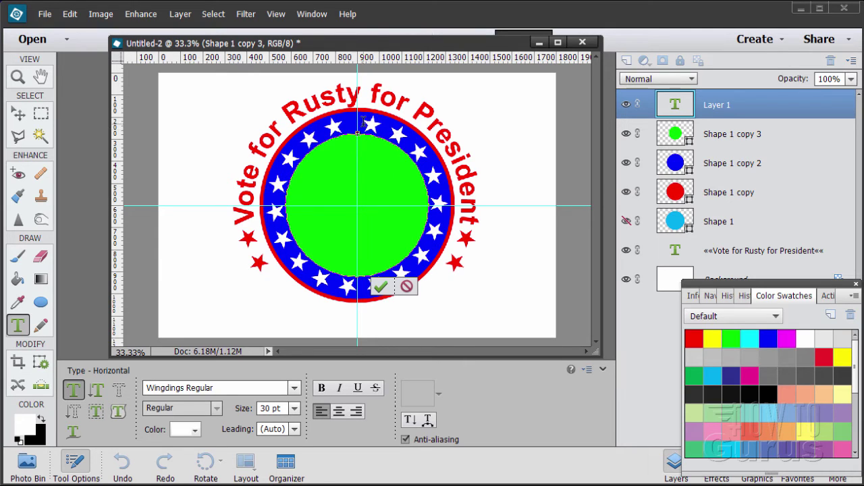
click(389, 289)
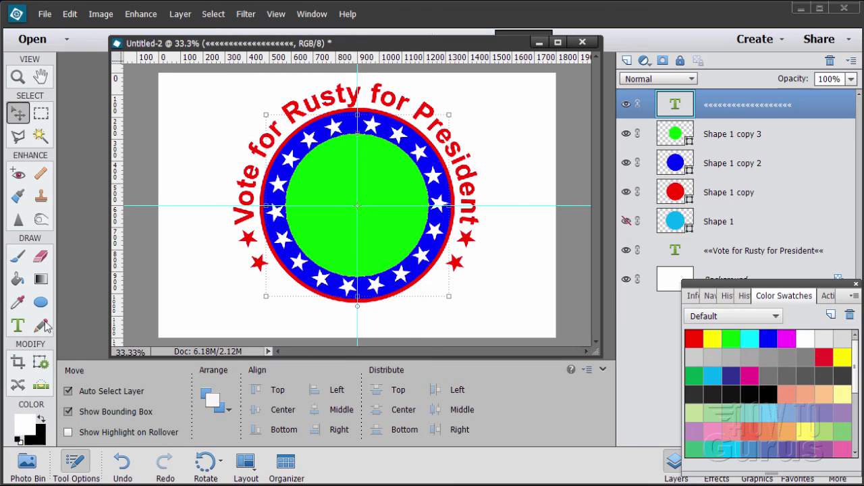
Resize all the star ring characters to 29 pt and commit the text.
click(18, 327)
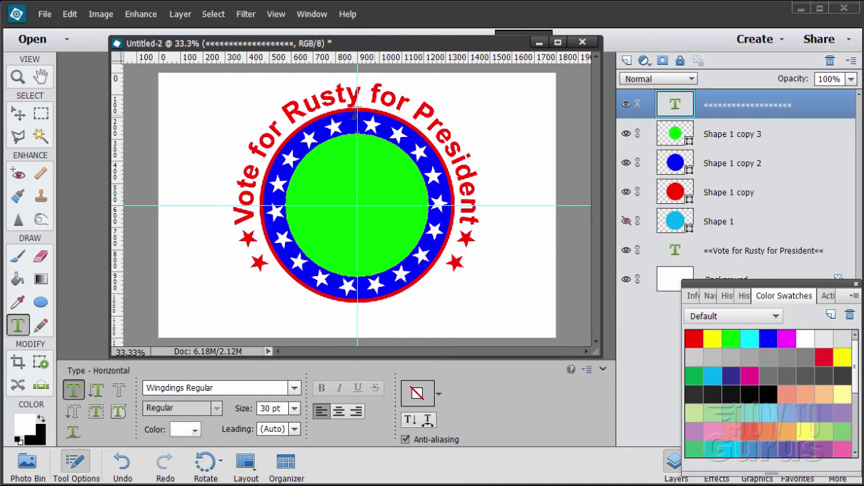
click(325, 131)
key(ctrl+a)
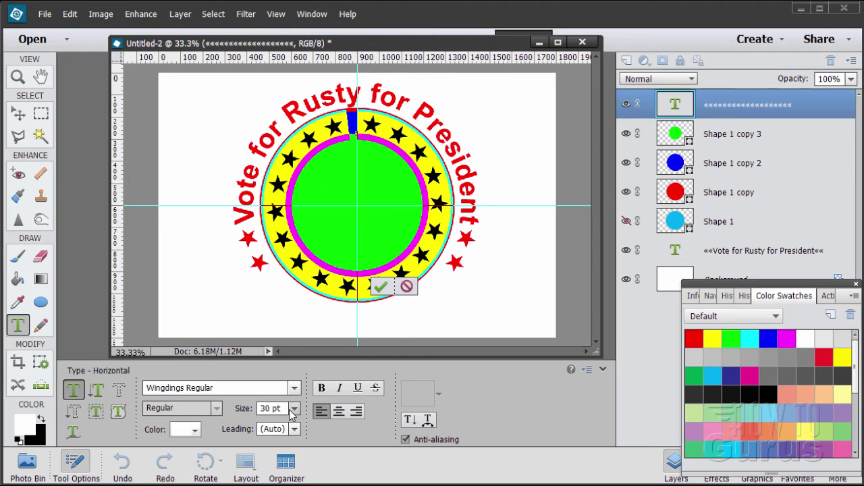
drag(283, 409, 262, 409)
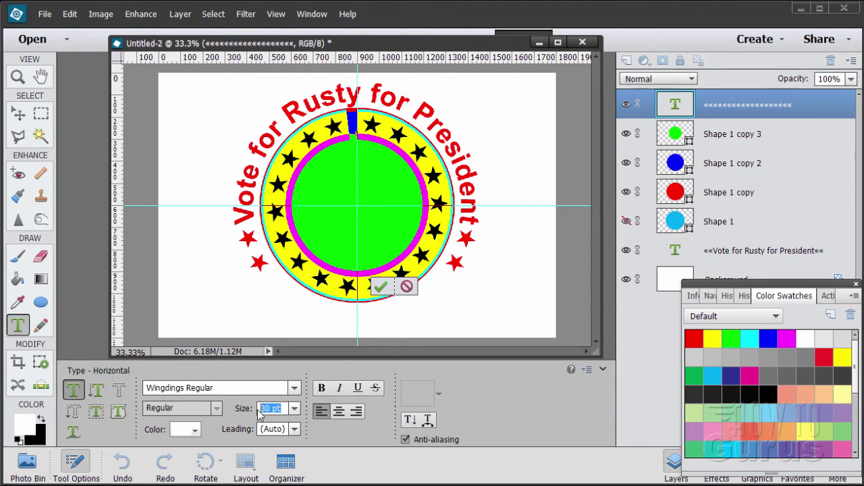
text(29)
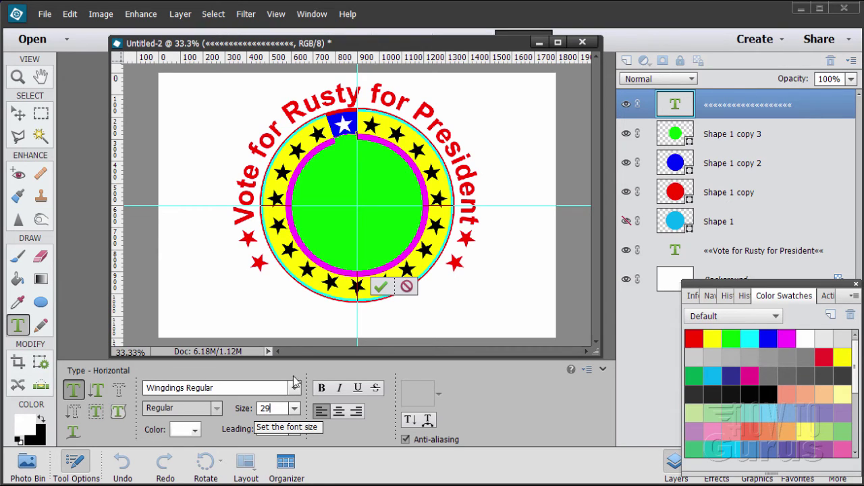
click(334, 121)
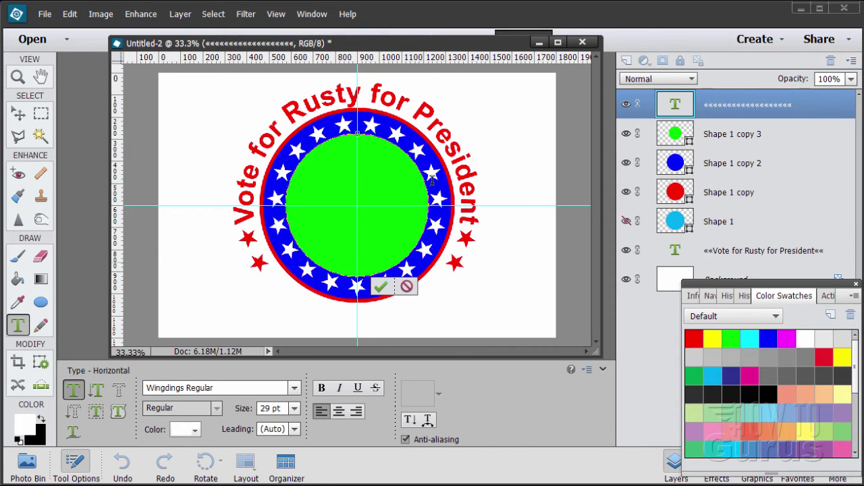
click(381, 289)
key(v)
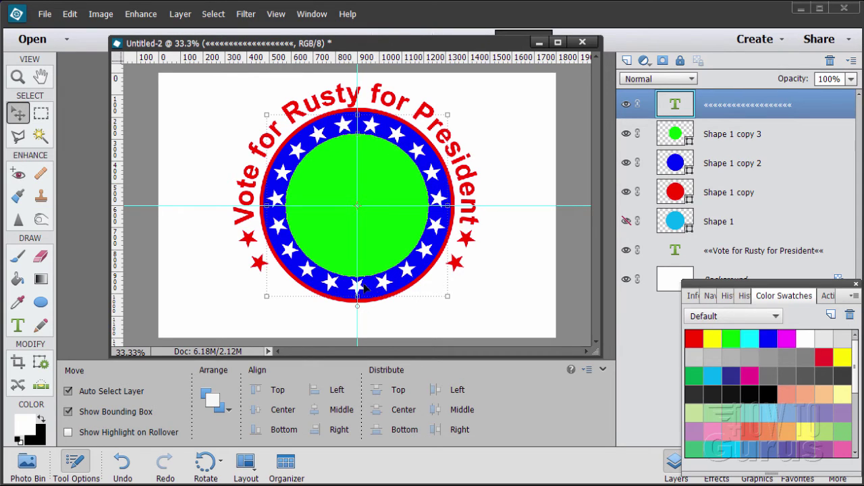
Hide the green Shape 1 copy 3 circle and duplicate the blue Shape 1 copy 2 layer.
click(627, 135)
click(667, 139)
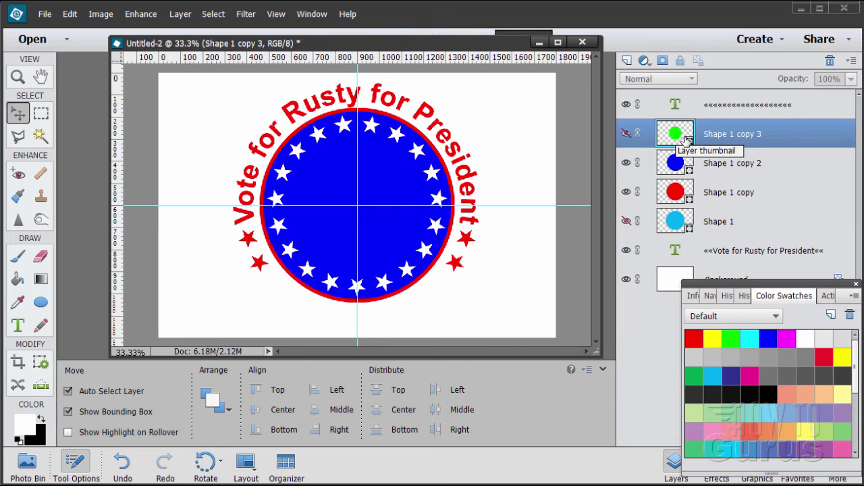
click(711, 166)
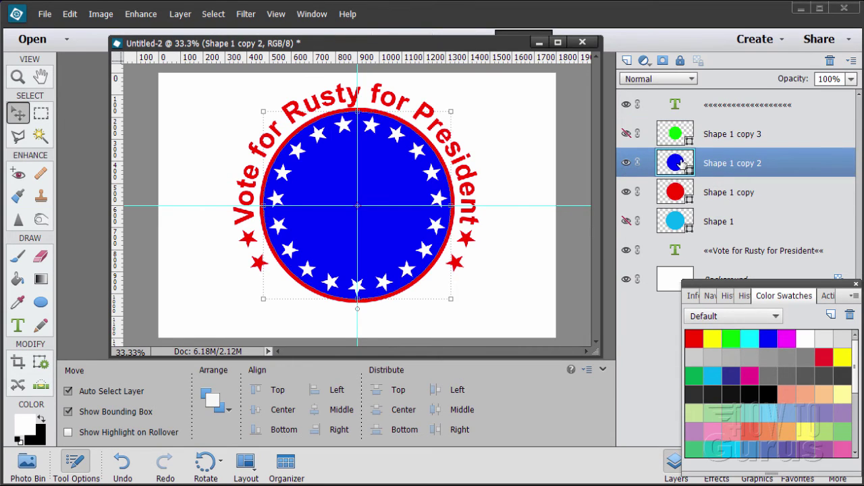
drag(678, 166, 627, 60)
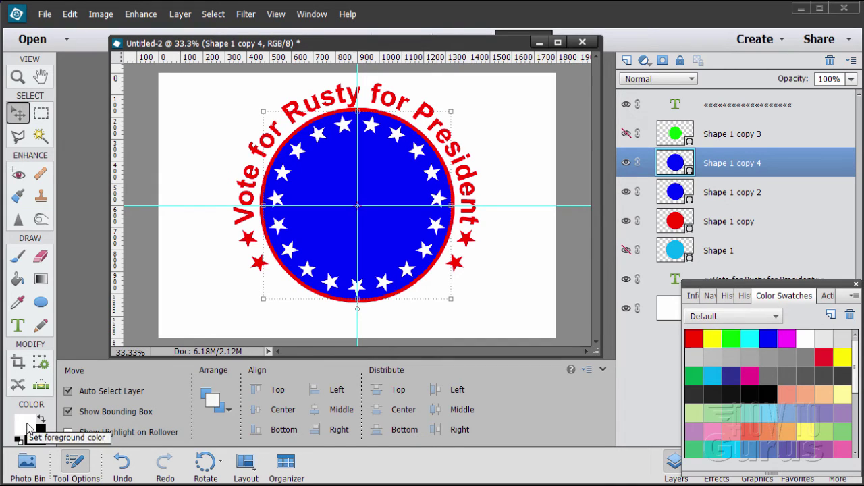
Fill the duplicate circle white and scale it down to about 598 px.
click(18, 280)
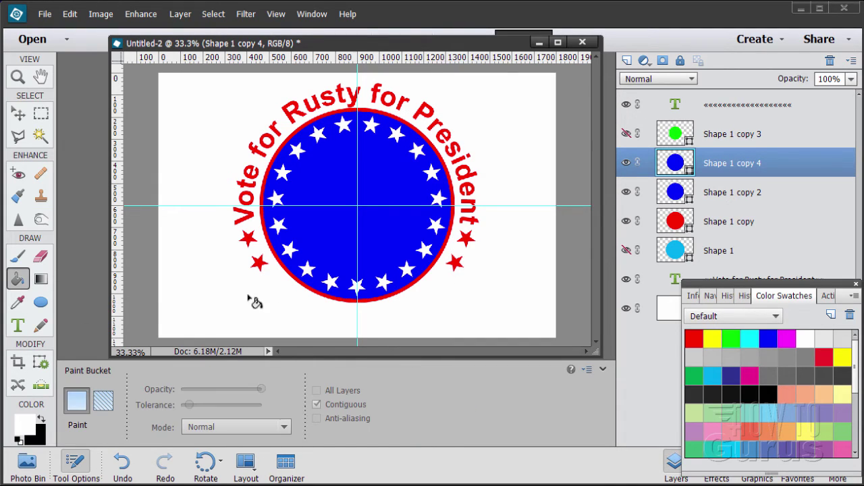
click(342, 227)
click(20, 113)
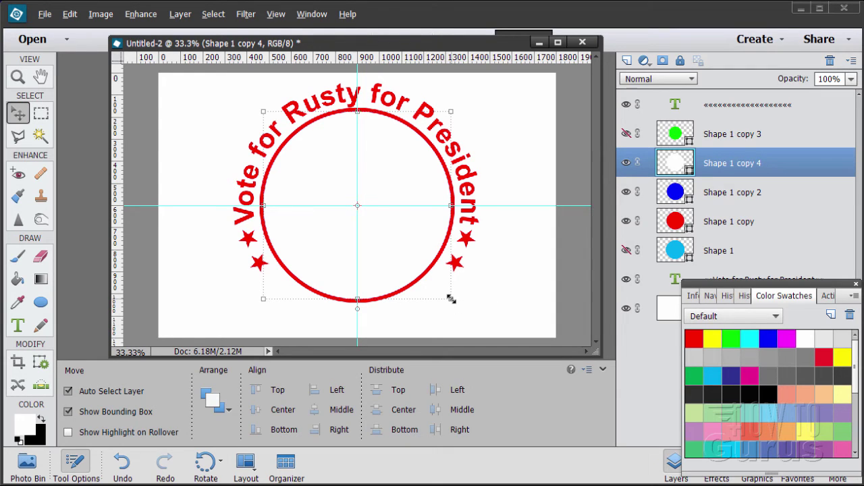
drag(451, 299, 424, 272)
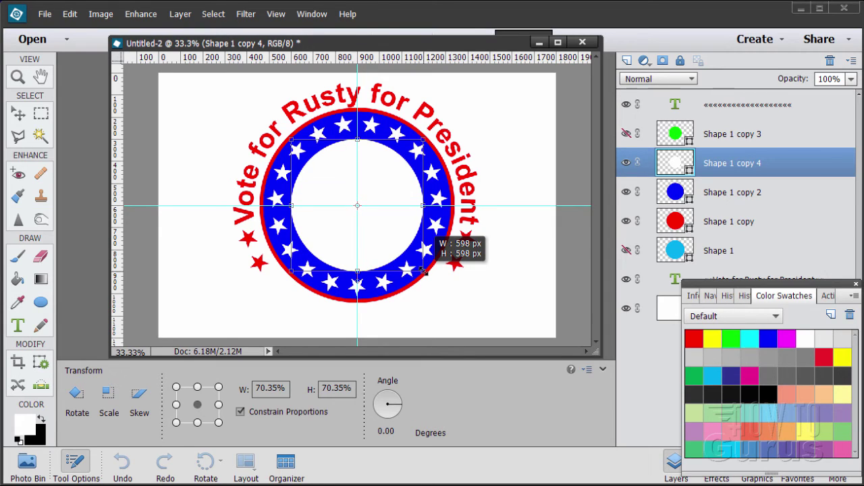
click(374, 282)
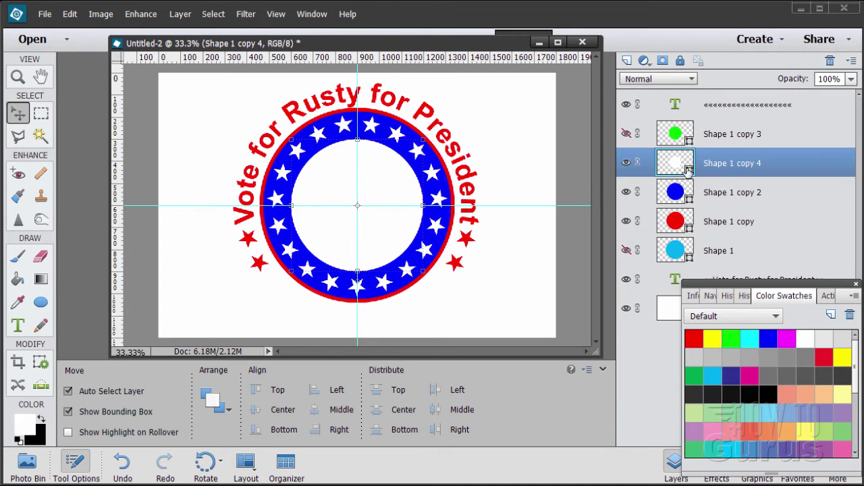
Duplicate the white circle's layer and fill the inner circle with green.
drag(675, 167, 628, 61)
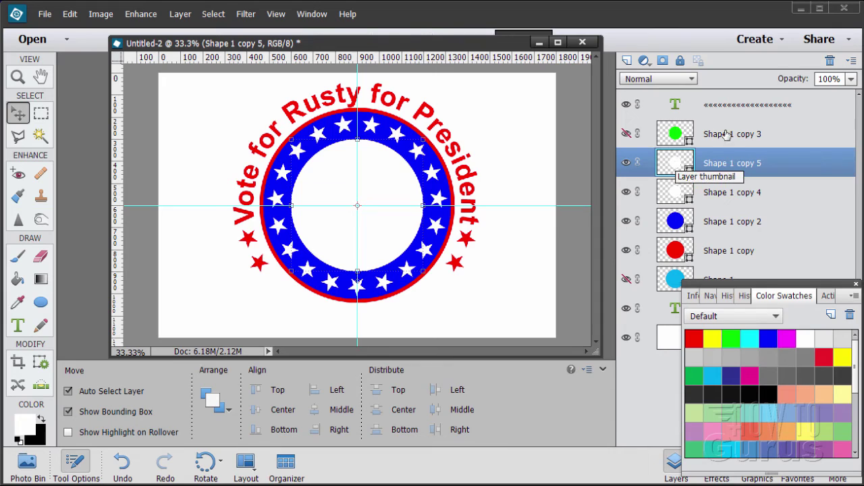
click(732, 337)
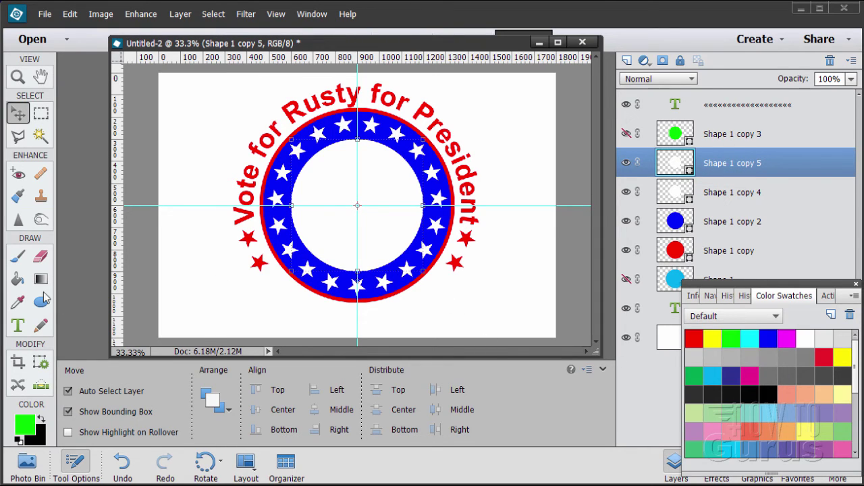
click(18, 279)
click(335, 236)
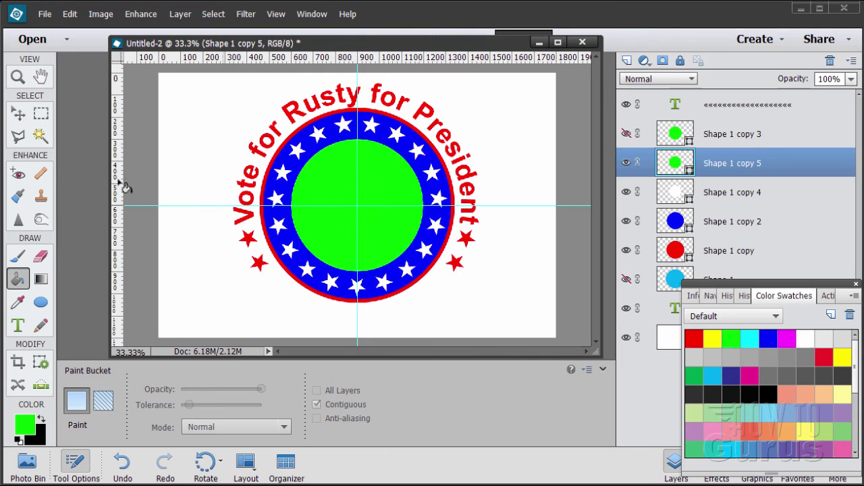
click(18, 115)
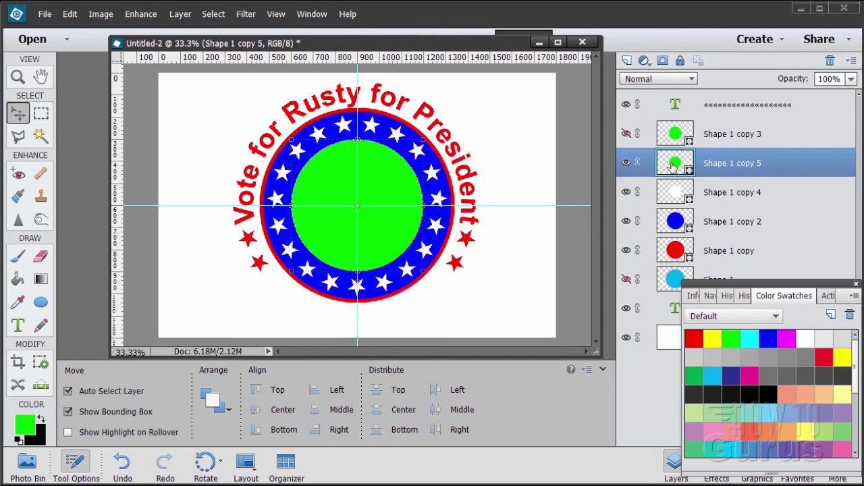
Refill the inner circle with magenta instead of green.
click(788, 337)
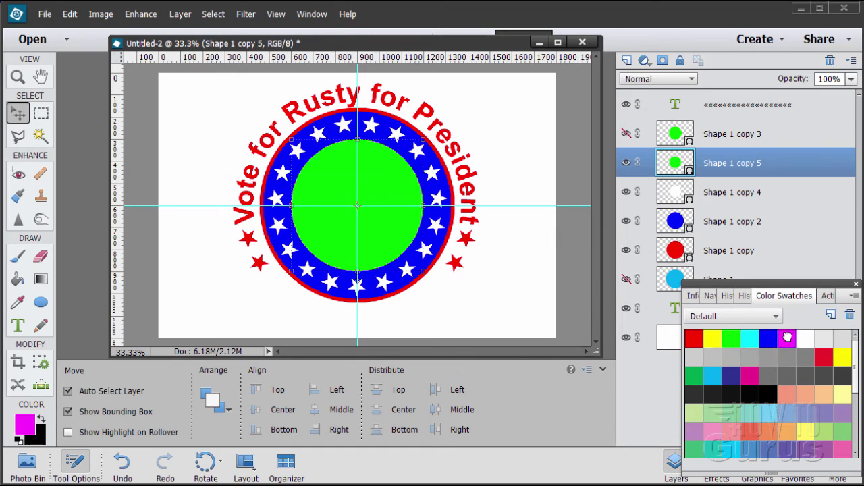
click(18, 279)
click(341, 231)
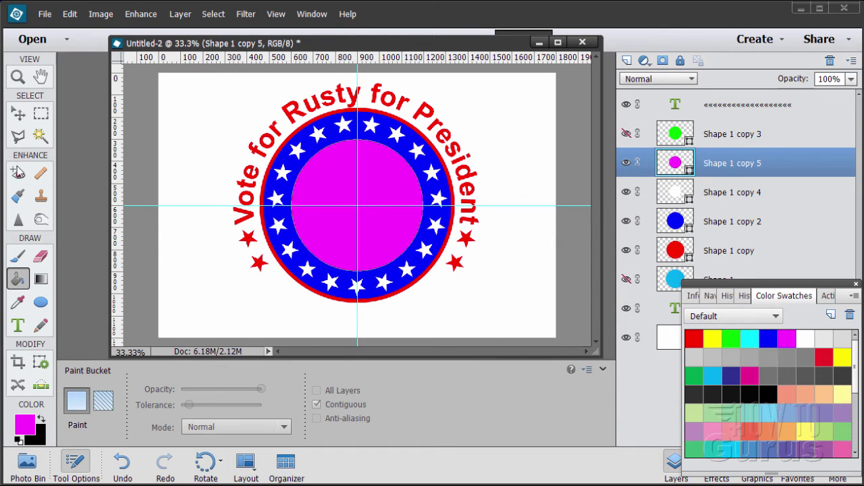
click(19, 118)
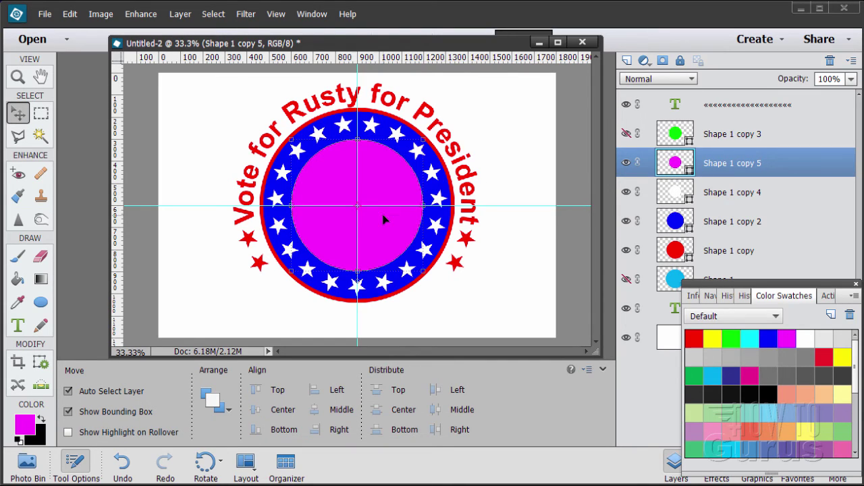
Scale the magenta circle down to about 91% so a thin white ring shows.
click(426, 271)
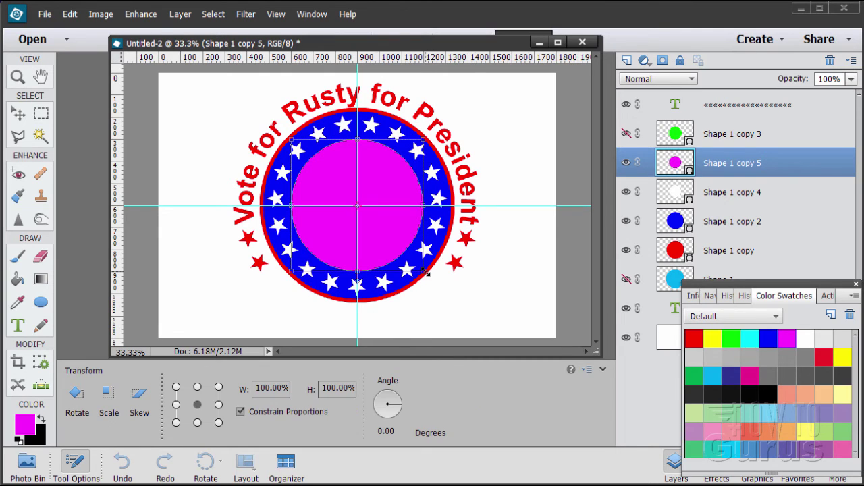
drag(424, 270, 418, 265)
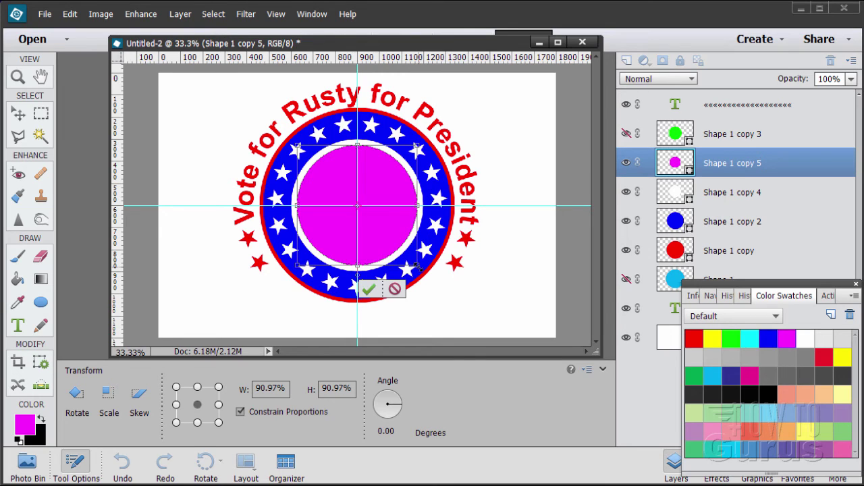
click(368, 290)
click(436, 304)
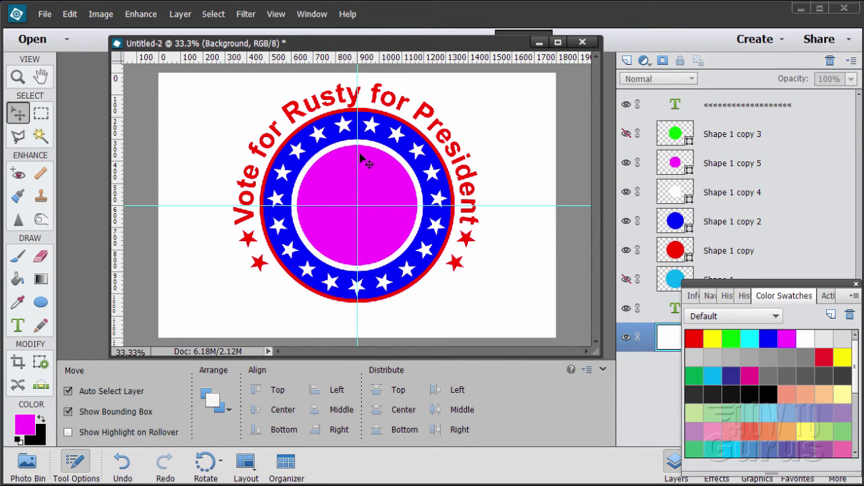
Clear the cyan guides from the canvas and shift the document window down slightly.
click(275, 14)
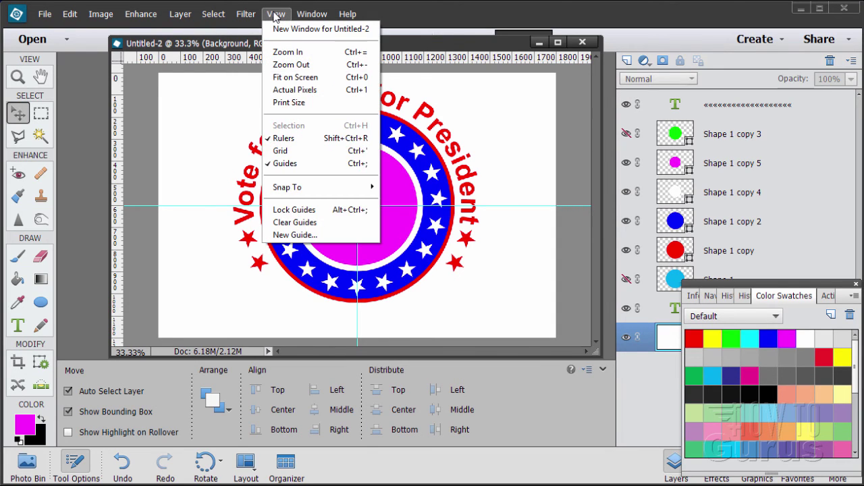
click(291, 222)
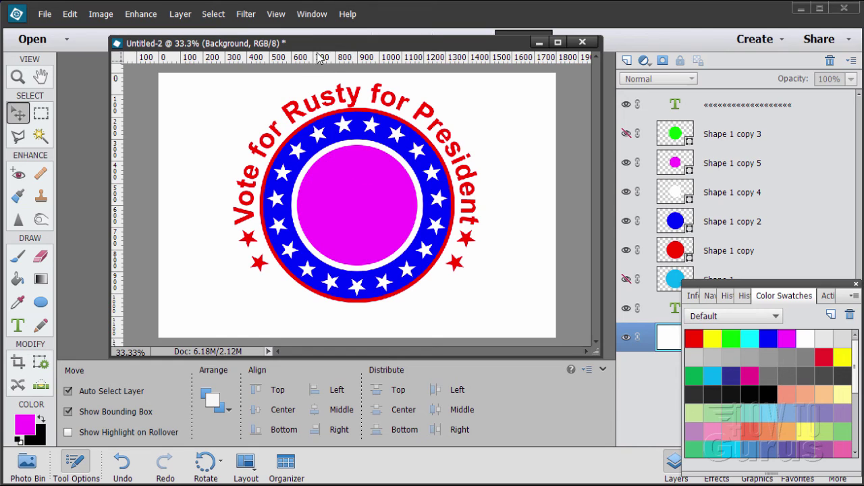
drag(309, 46, 303, 70)
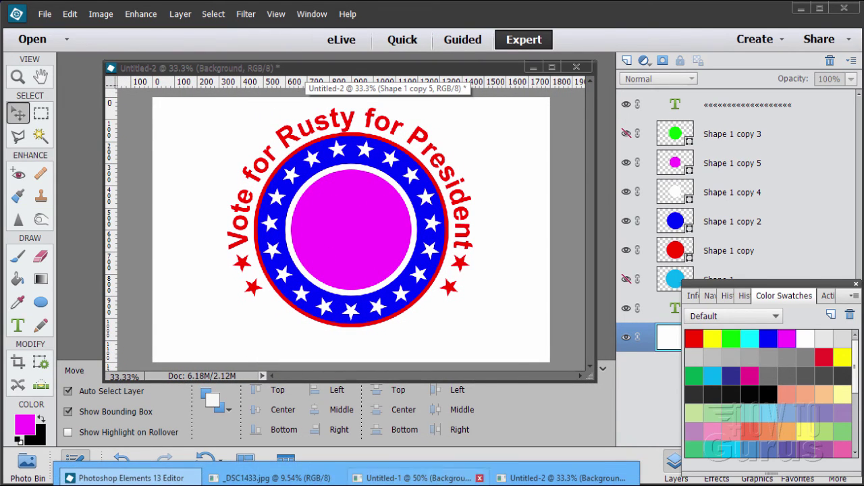
Cut a rectangle around the dog's head and chest from _DSC1433.jpg, then minimize the photo.
click(270, 477)
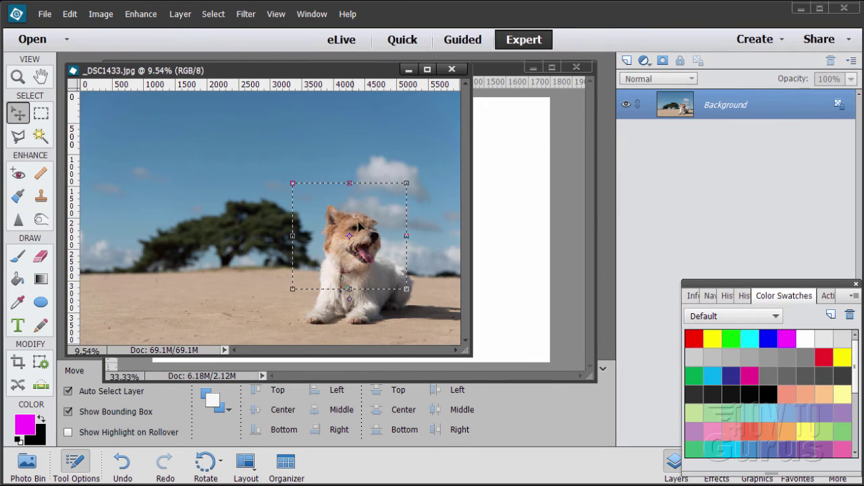
click(214, 14)
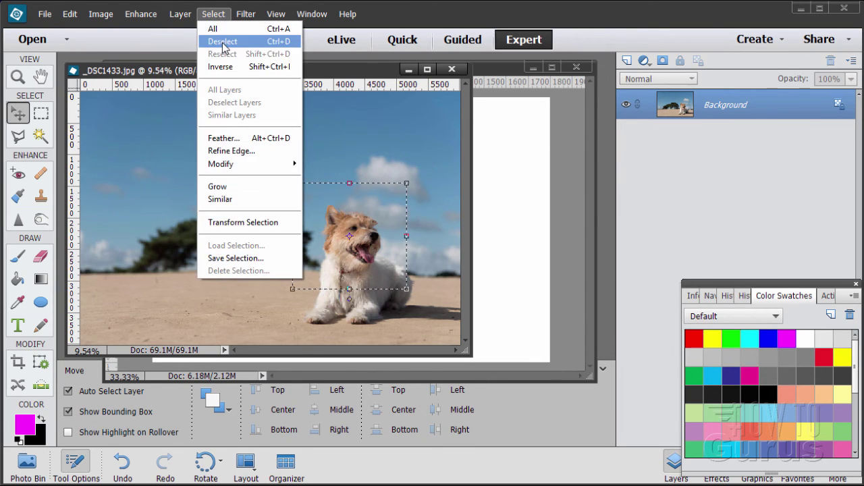
click(223, 36)
click(42, 113)
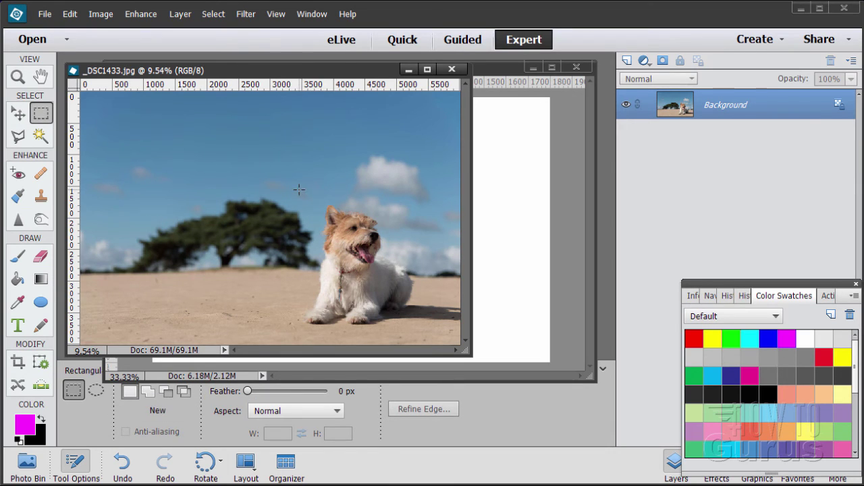
drag(300, 191, 403, 282)
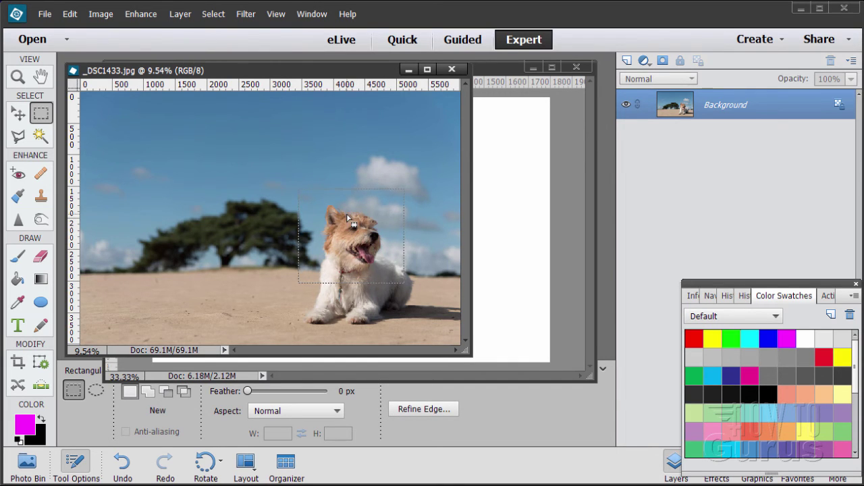
click(70, 13)
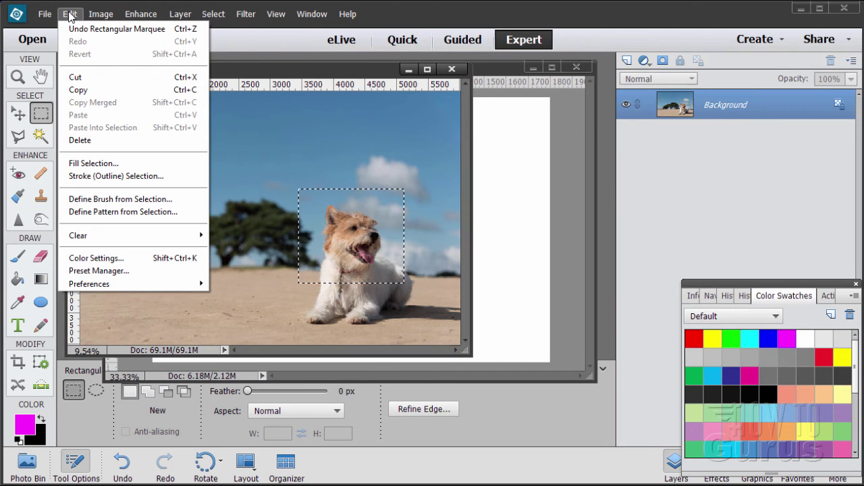
click(89, 79)
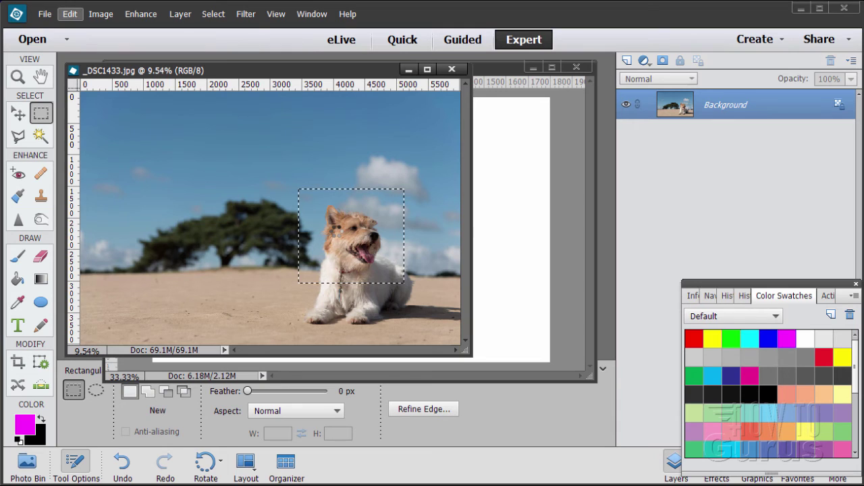
click(409, 70)
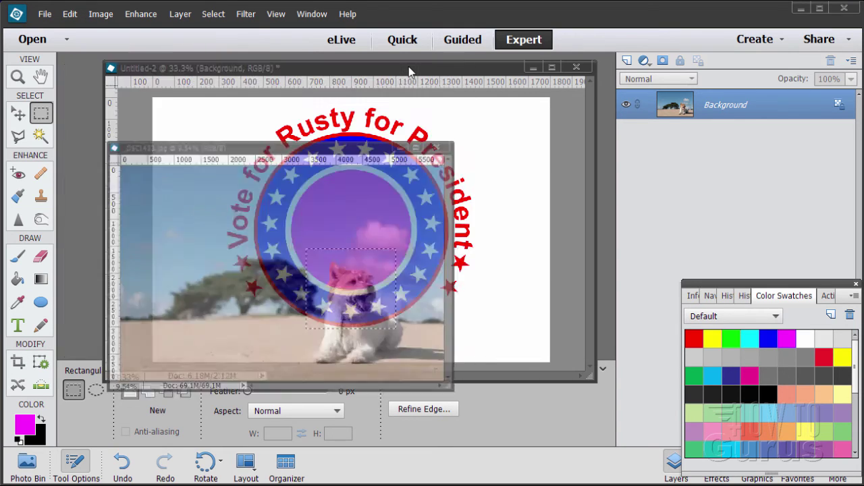
Simplify the Shape 1 copy 5 layer and load its circle outline as a selection.
click(675, 165)
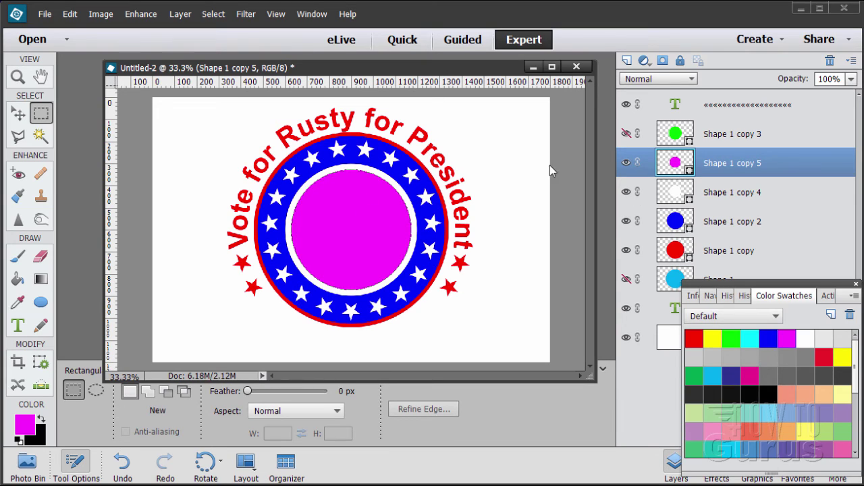
click(18, 115)
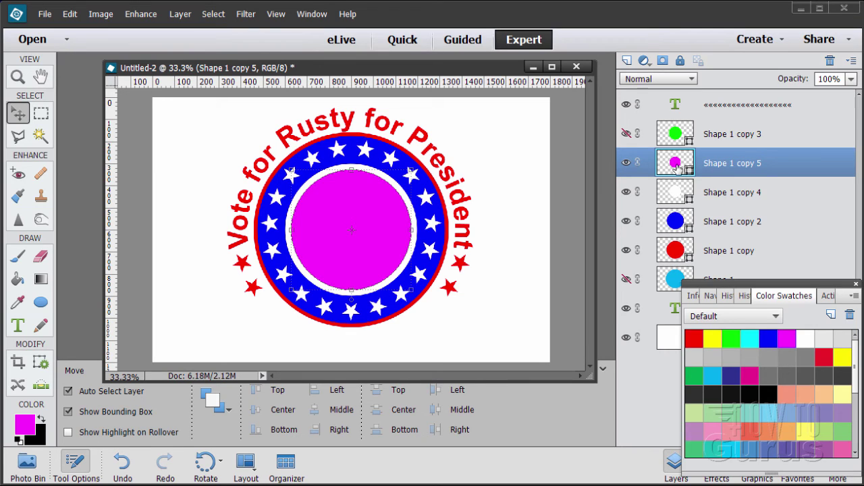
right_click(725, 171)
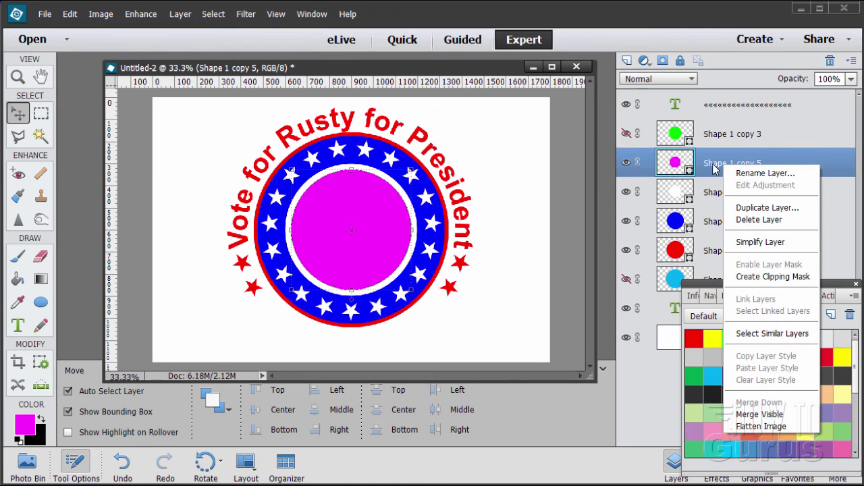
click(744, 245)
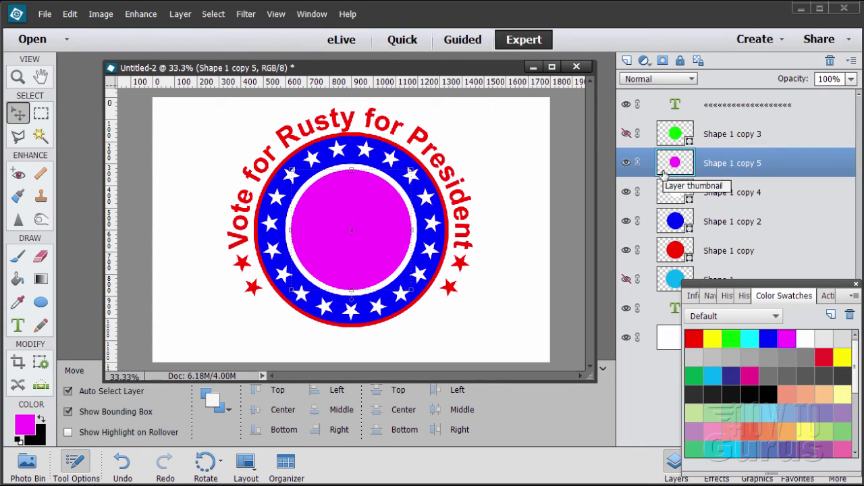
drag(666, 169, 674, 170)
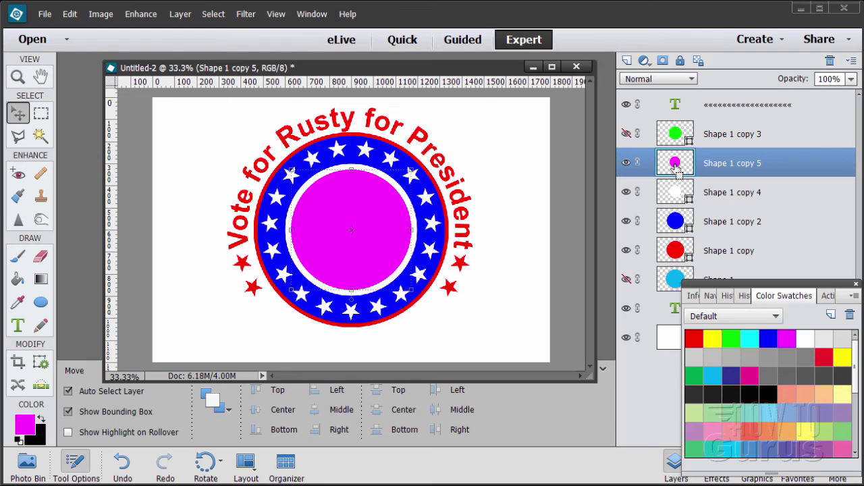
ctrl+click(674, 166)
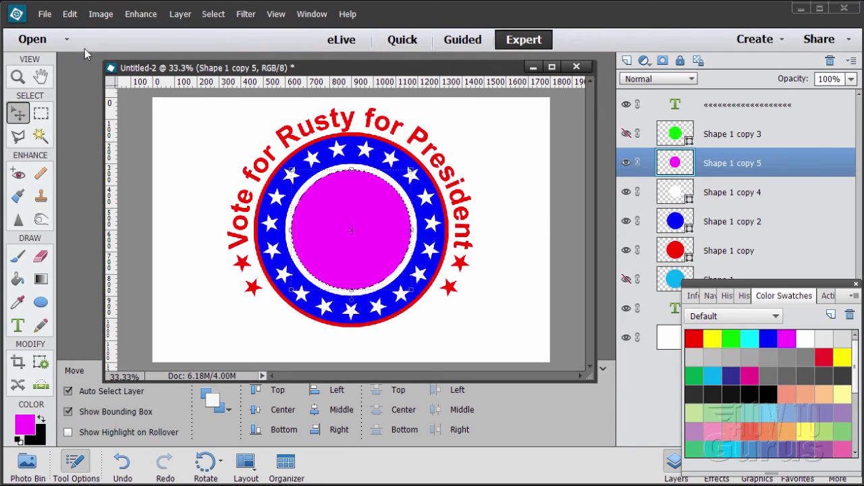
click(69, 14)
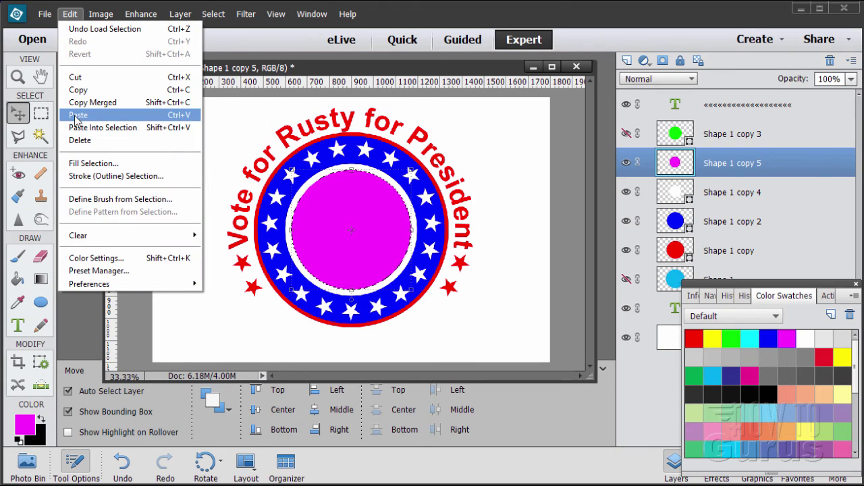
Paste the dog photo into the circle selection, scaled to 43.12% and centred on the face.
click(94, 128)
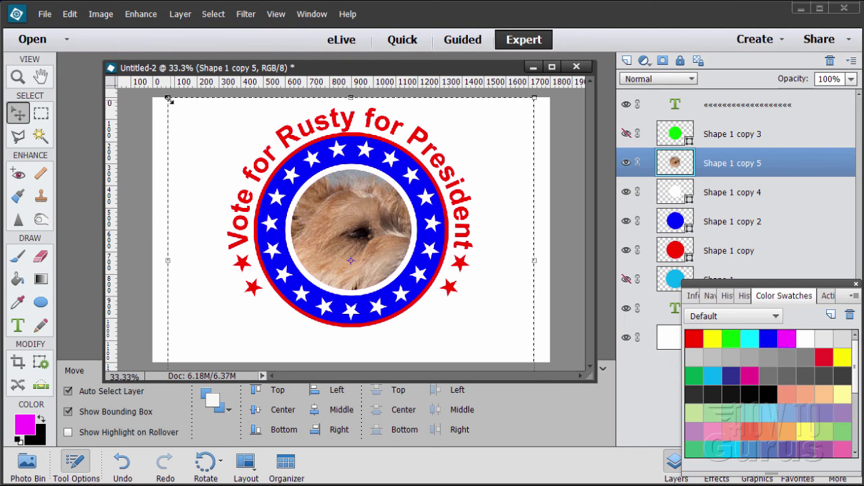
drag(169, 100, 295, 191)
drag(338, 262, 315, 228)
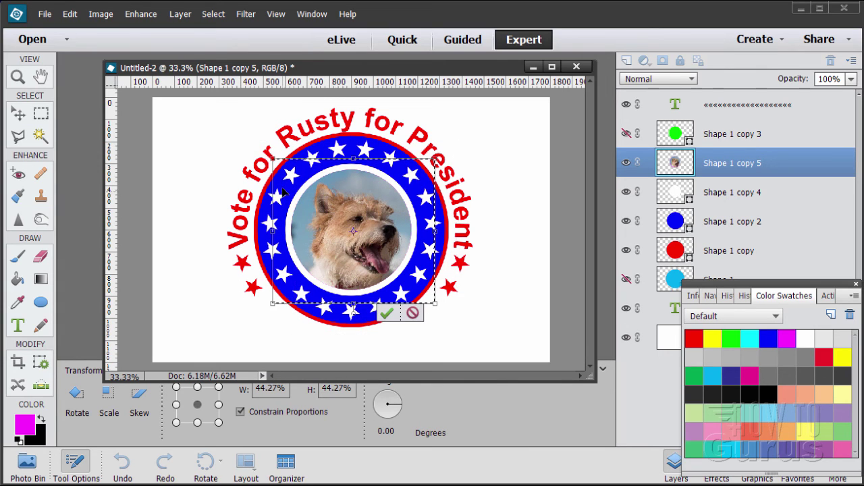
drag(272, 159, 277, 163)
drag(334, 235, 340, 252)
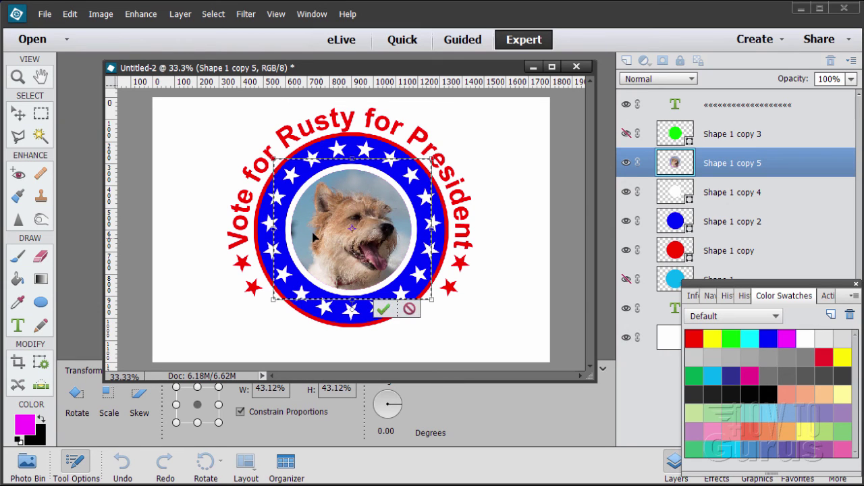
click(383, 308)
click(441, 336)
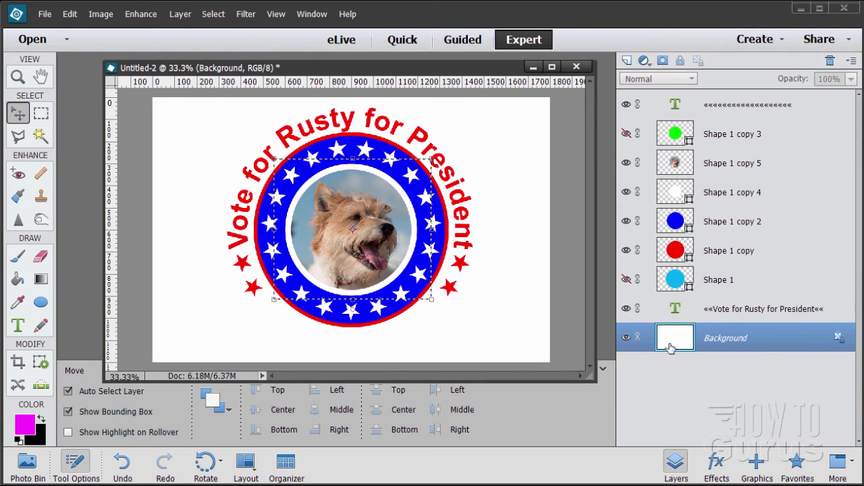
Deselect the dog photo and make the Shape 1 copy 5 layer active.
click(214, 13)
click(221, 38)
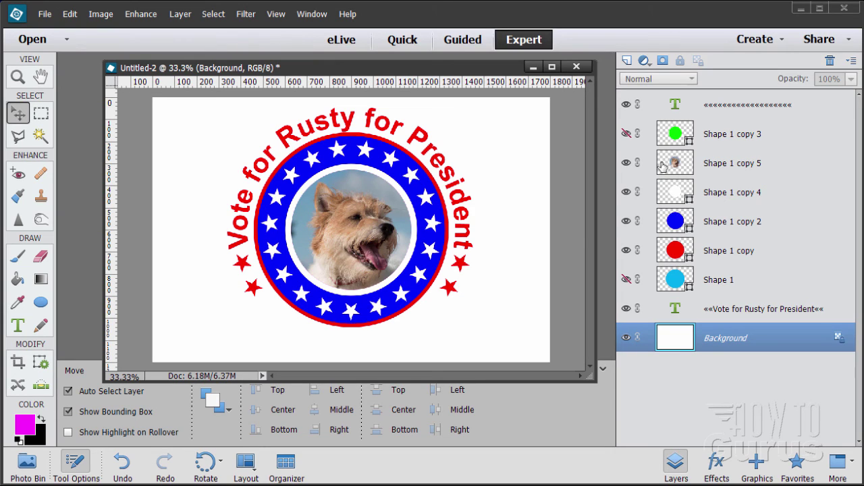
click(735, 170)
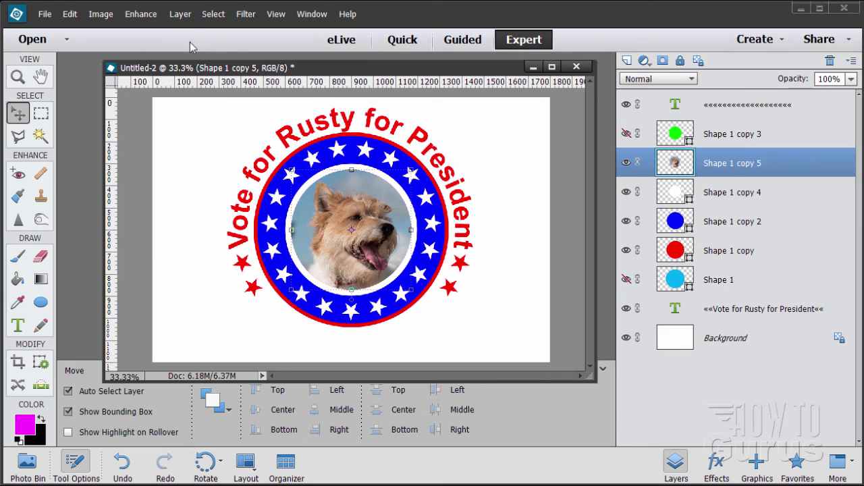
click(180, 15)
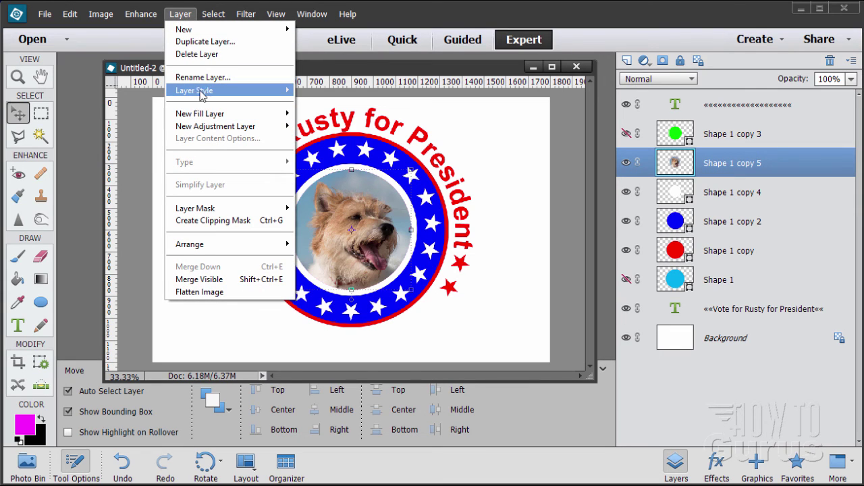
Turn on a Stroke layer style for the dog photo circle with size 9 px.
mouse_move(197, 96)
click(324, 90)
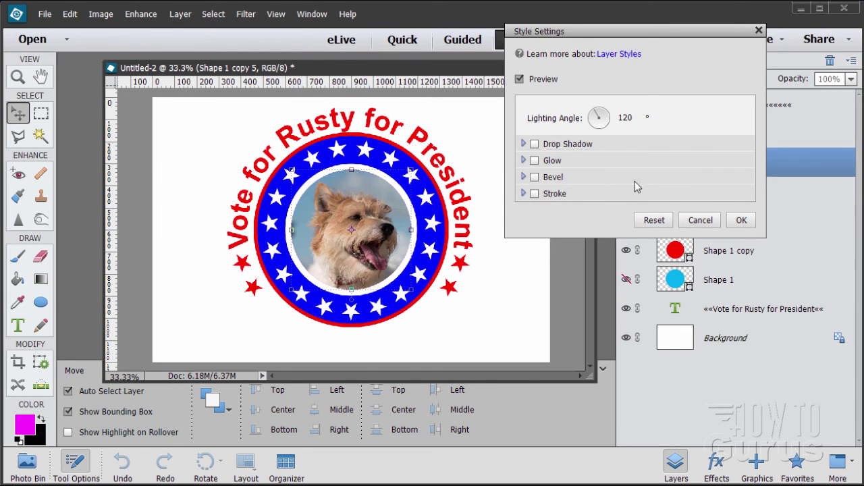
click(535, 194)
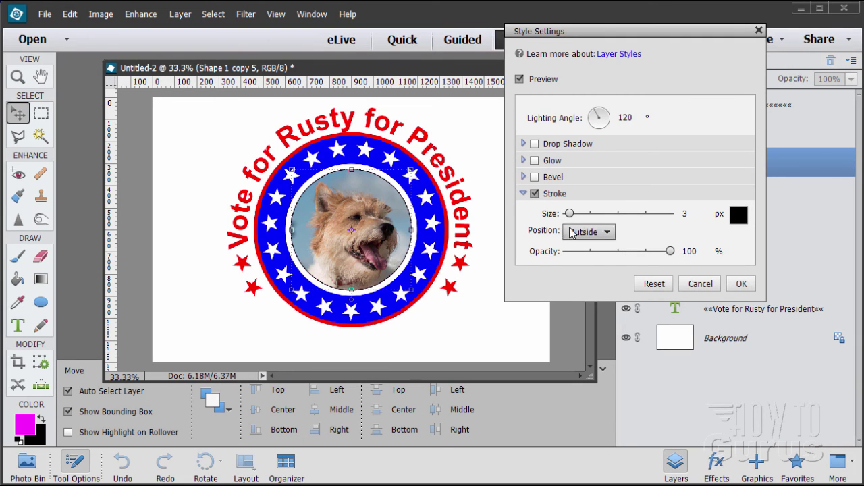
mouse_move(571, 214)
mouse_down()
mouse_move(582, 215)
mouse_move(575, 215)
mouse_up()
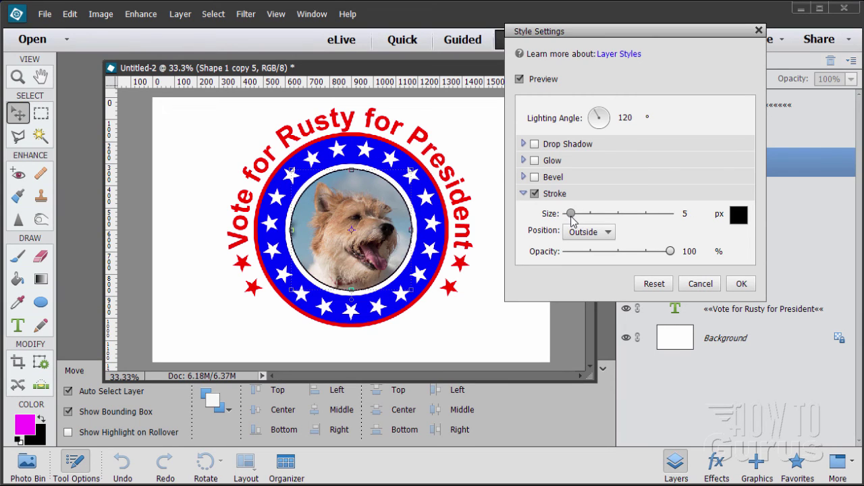
click(683, 213)
double_click(684, 213)
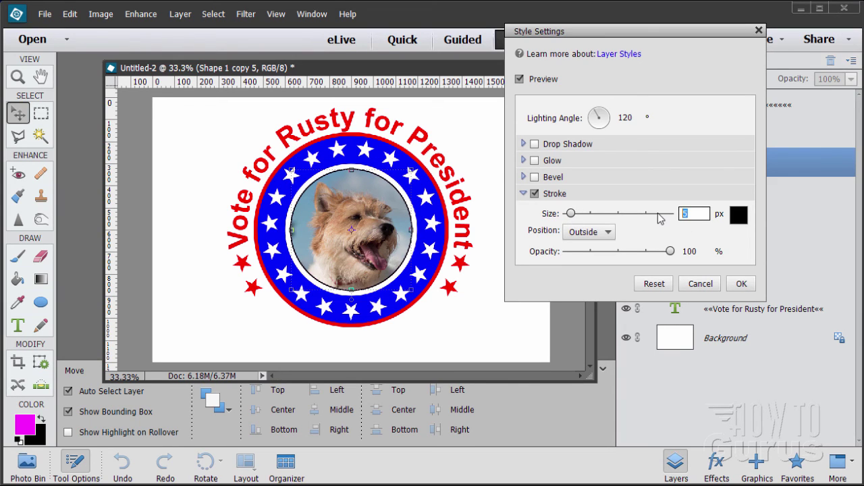
text(9)
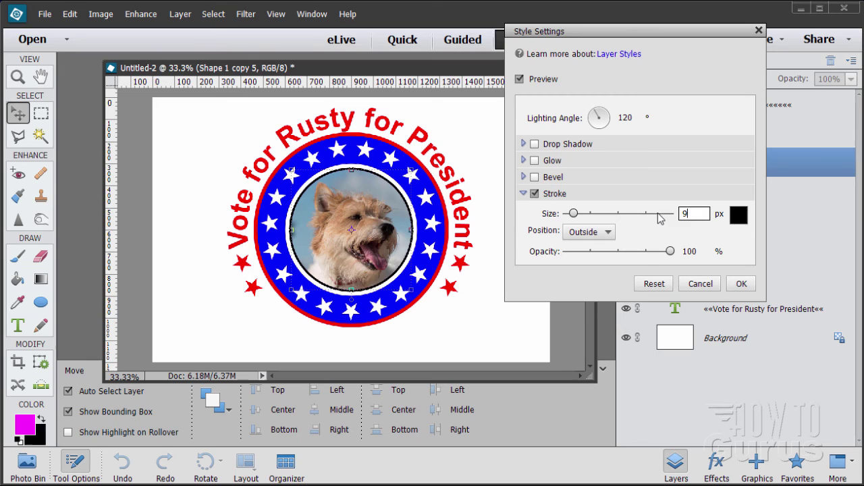
Set the stroke colour to the ring's blue sampled from the canvas and apply it.
click(739, 215)
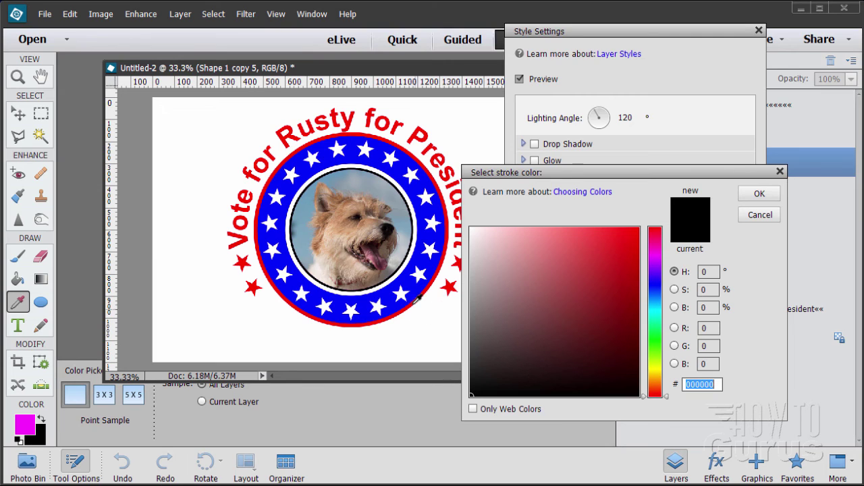
click(412, 273)
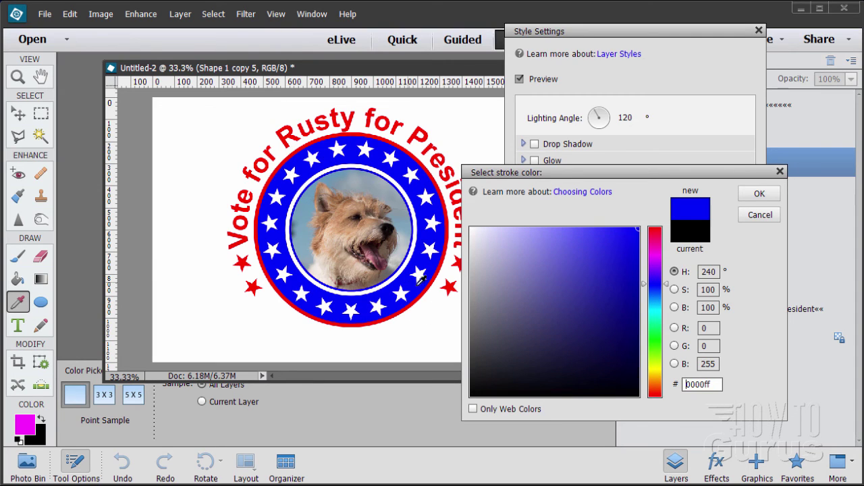
click(759, 193)
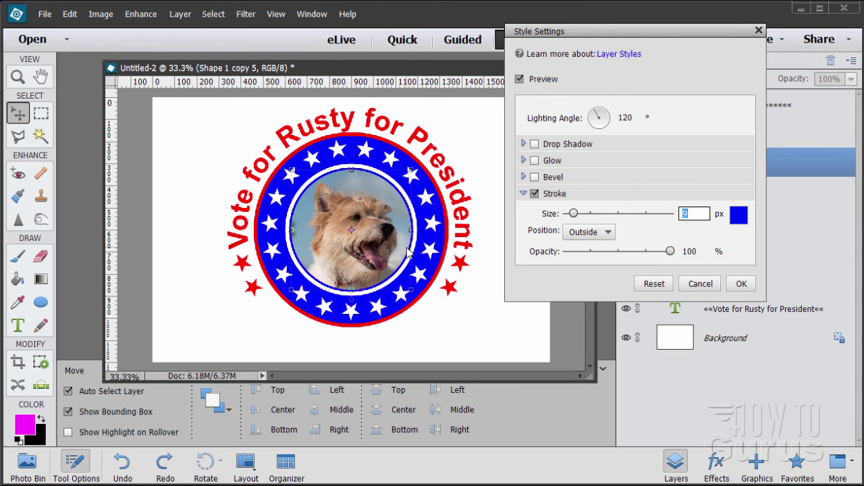
click(741, 284)
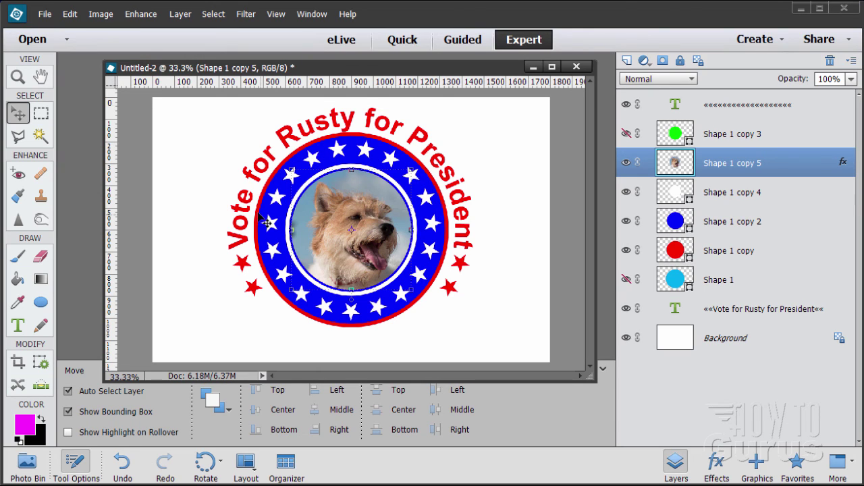
click(718, 222)
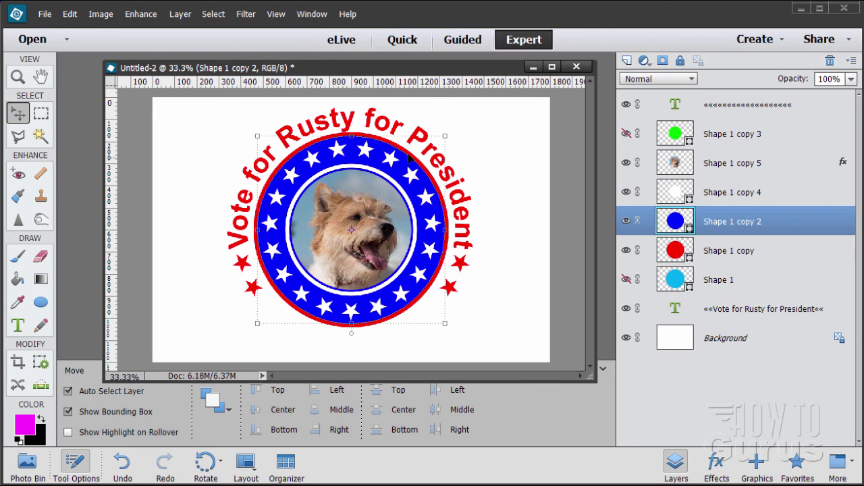
Add a 9 px Stroke layer style to the blue ring layer, Shape 1 copy 2.
click(170, 15)
mouse_move(203, 90)
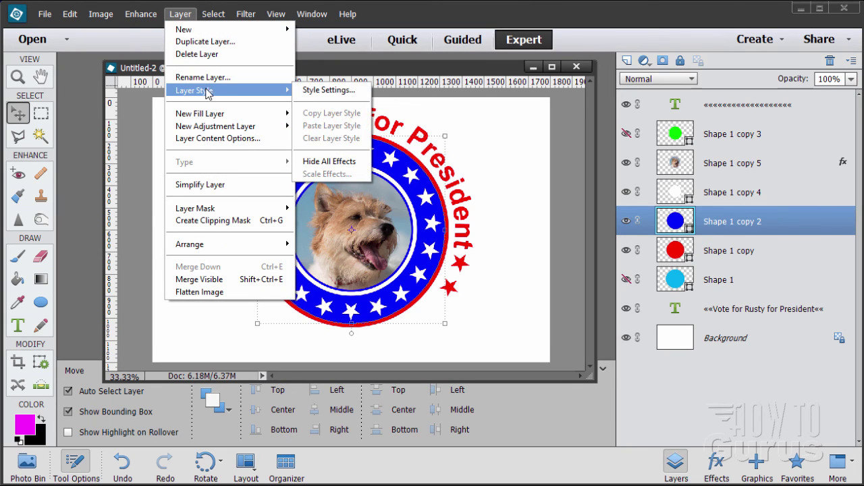
click(307, 92)
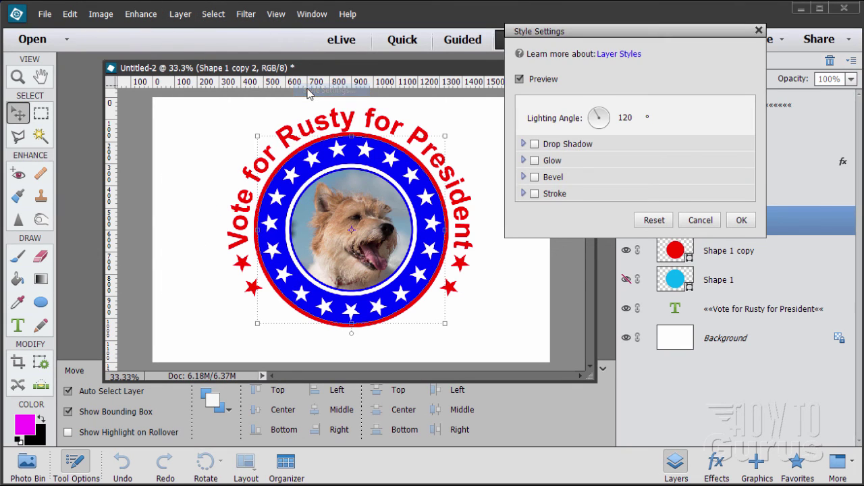
click(534, 194)
click(691, 214)
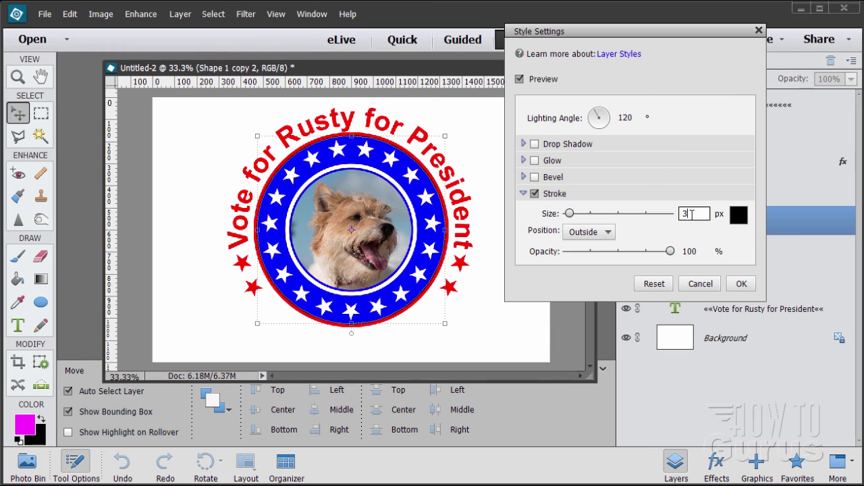
text(9)
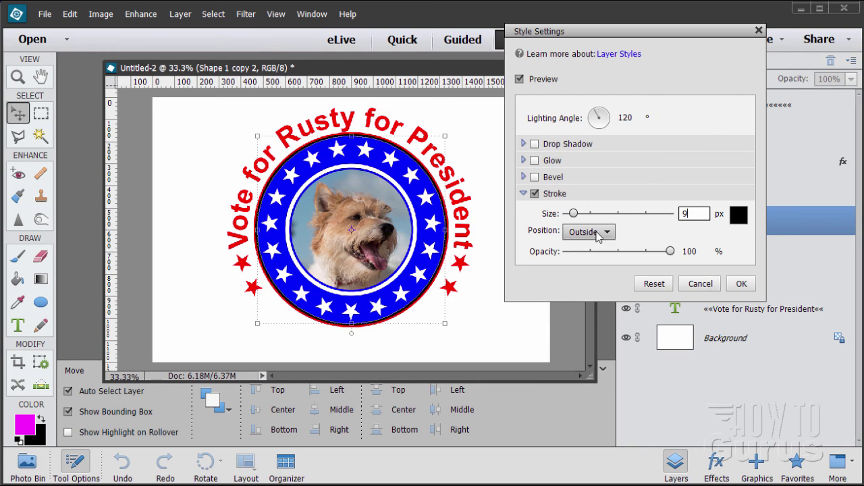
Make the blue ring's stroke colour white and apply the style.
click(738, 215)
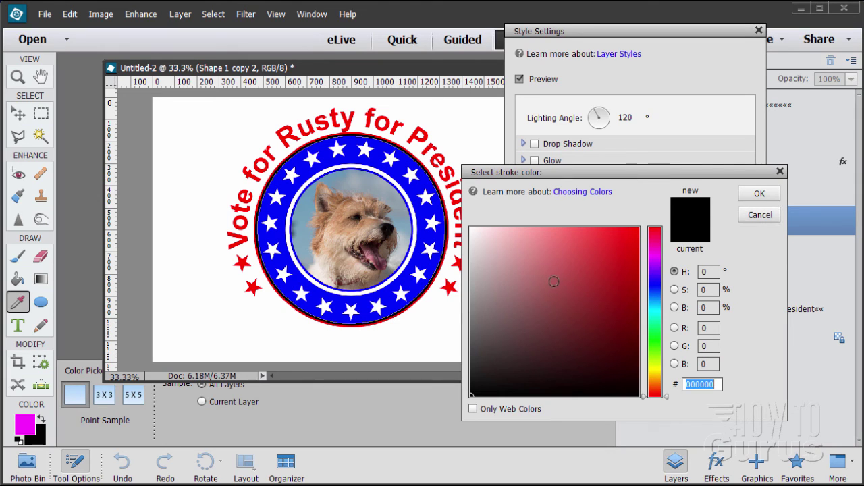
drag(554, 282, 467, 225)
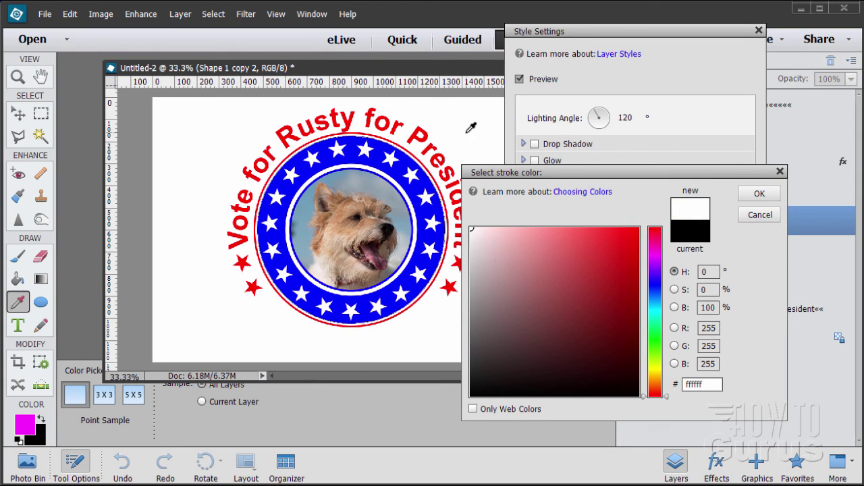
click(759, 194)
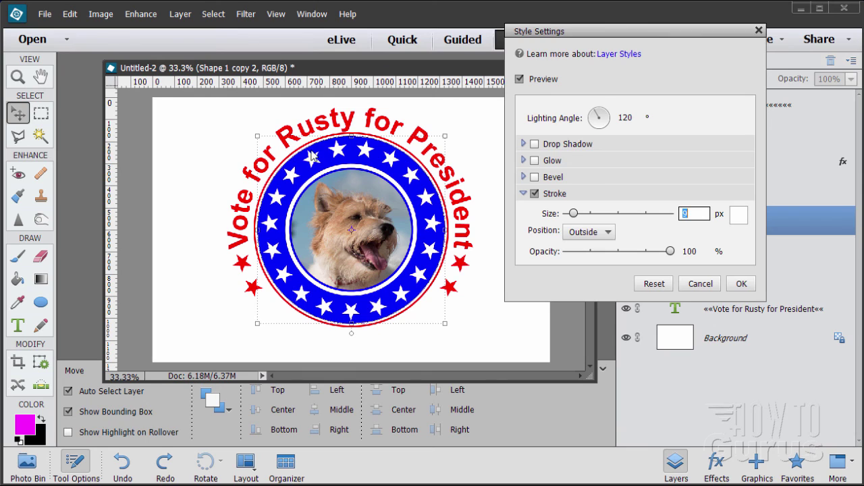
click(742, 284)
click(765, 341)
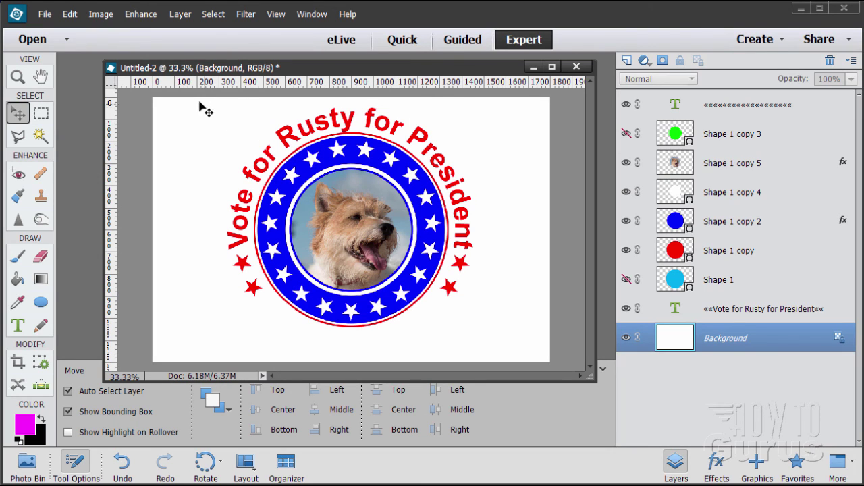
Select all the button's layers and move them together about 78 px down.
drag(190, 99, 506, 351)
mouse_move(357, 261)
mouse_down()
mouse_move(353, 273)
mouse_move(366, 266)
mouse_up()
click(507, 264)
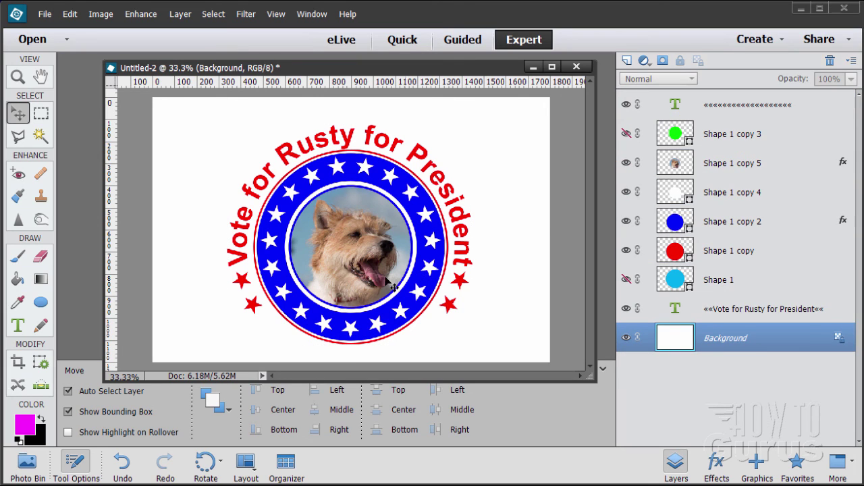